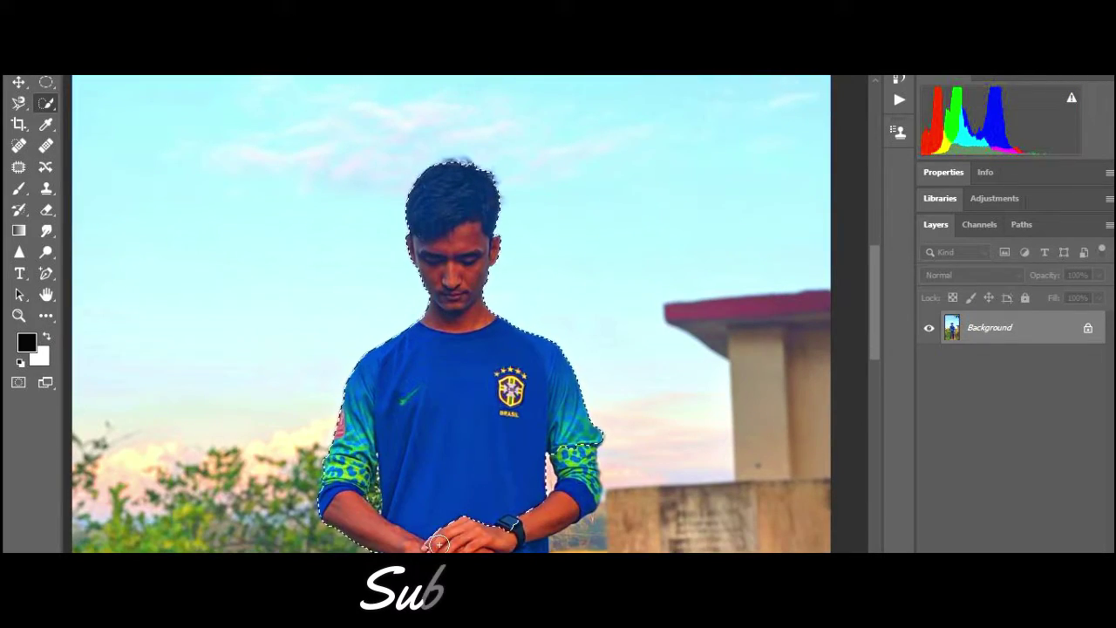
Move the cut-out man in the Brazil jersey onto the dark brick wall document.
{"action": "scroll", "coordinate": [418, 495], "scroll_direction": "down", "scroll_amount": 5}
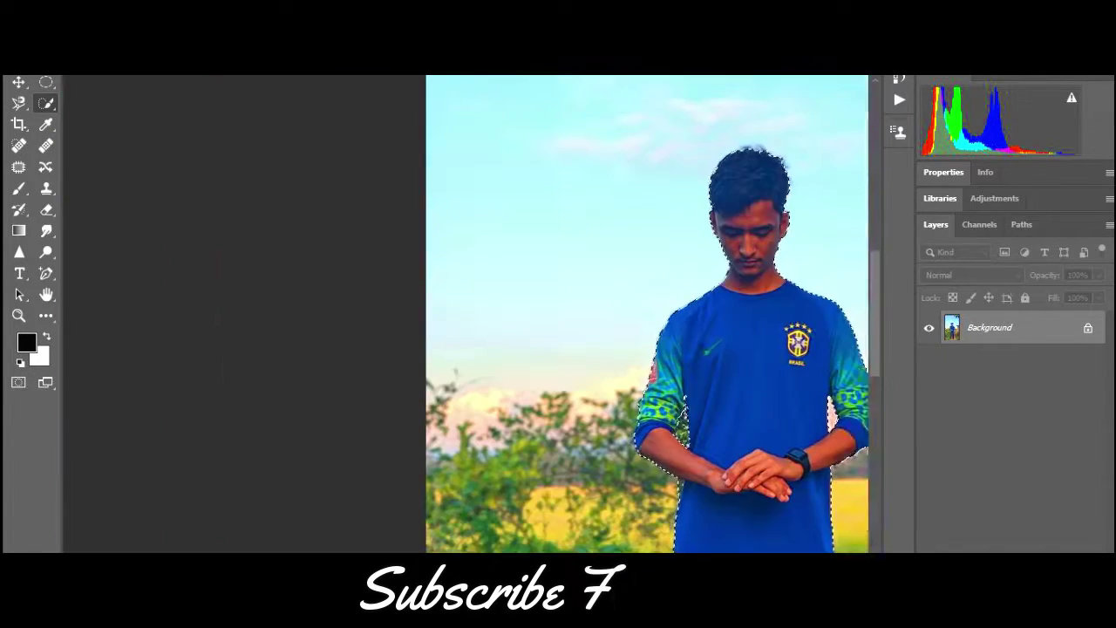
{"action": "key", "text": "v"}
{"action": "left_click_drag", "start_coordinate": [475, 331], "coordinate": [248, 113]}
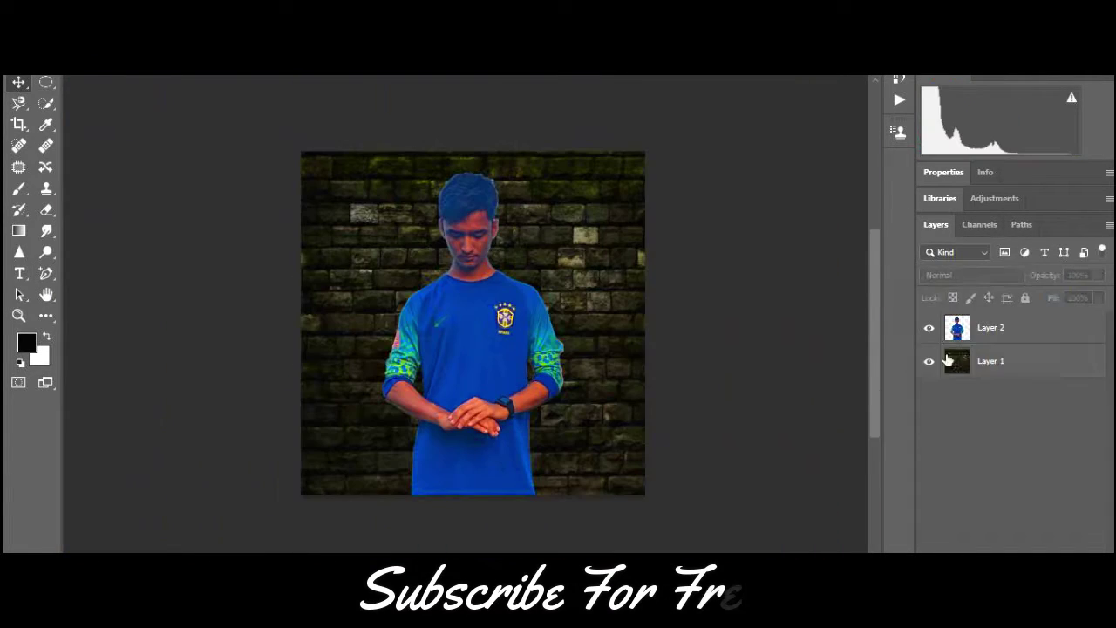
Darken the brick wall layer with Brightness/Contrast at brightness -150, contrast 100.
{"action": "left_click", "coordinate": [947, 360]}
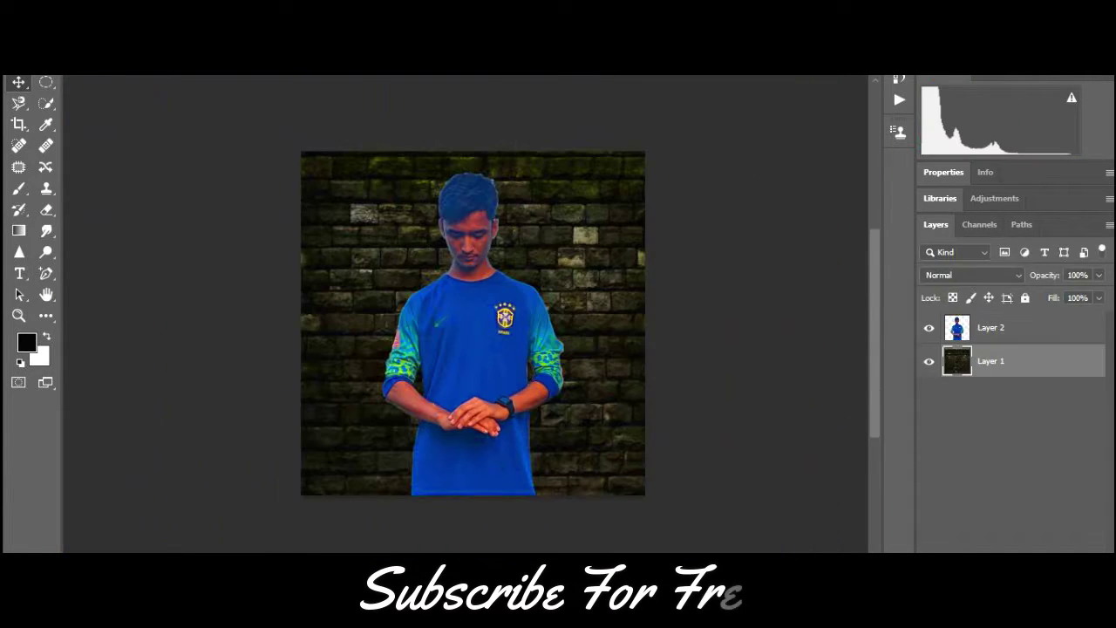
{"action": "key", "text": "x"}
{"action": "left_click", "coordinate": [1025, 558]}
{"action": "left_click", "coordinate": [1041, 354]}
{"action": "left_click_drag", "start_coordinate": [1011, 271], "coordinate": [927, 271]}
{"action": "left_click_drag", "start_coordinate": [1012, 303], "coordinate": [1093, 302]}
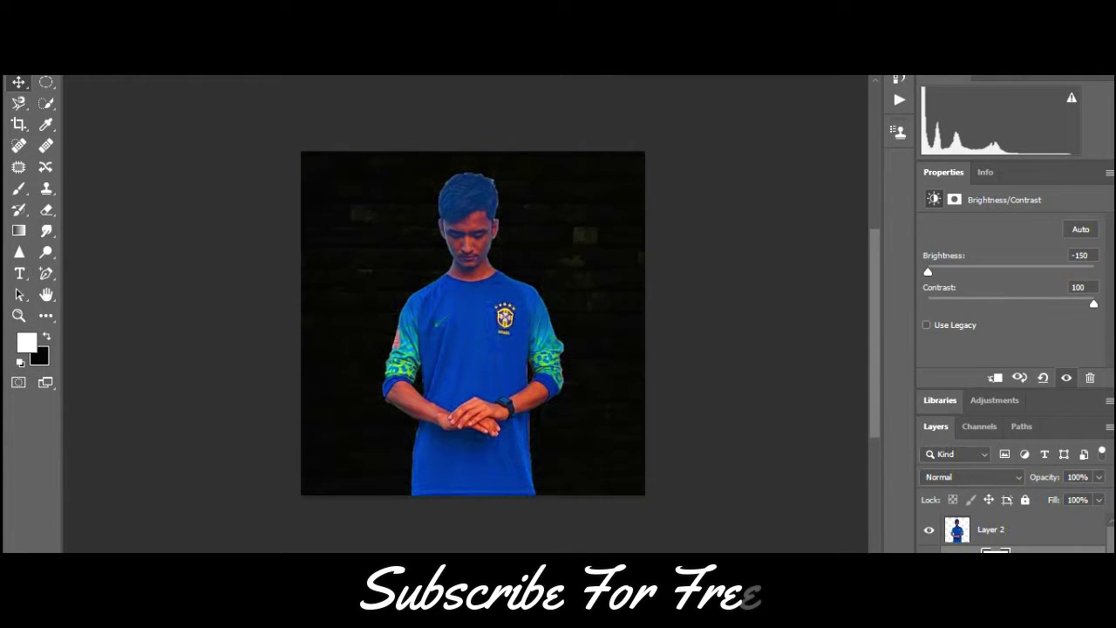
Add a Hue/Saturation clipped to the person, Blues lightness -100 and hue +1.
{"action": "left_click", "coordinate": [1025, 558]}
{"action": "left_click", "coordinate": [1028, 433]}
{"action": "left_click_drag", "start_coordinate": [1011, 291], "coordinate": [1013, 297]}
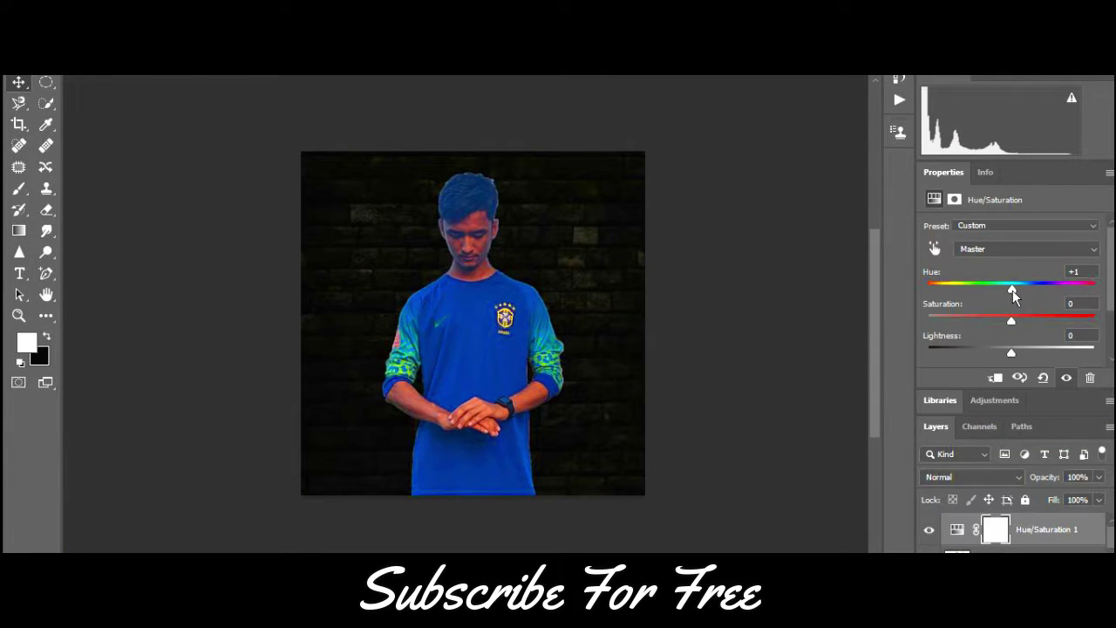
{"action": "left_click", "coordinate": [934, 250]}
{"action": "left_click", "coordinate": [453, 349]}
{"action": "left_click", "coordinate": [995, 377]}
{"action": "mouse_move", "coordinate": [1012, 351]}
{"action": "left_mouse_down"}
{"action": "mouse_move", "coordinate": [927, 351]}
{"action": "mouse_move", "coordinate": [1024, 351]}
{"action": "mouse_move", "coordinate": [980, 320]}
{"action": "mouse_move", "coordinate": [977, 289]}
{"action": "mouse_move", "coordinate": [927, 289]}
{"action": "left_mouse_up"}
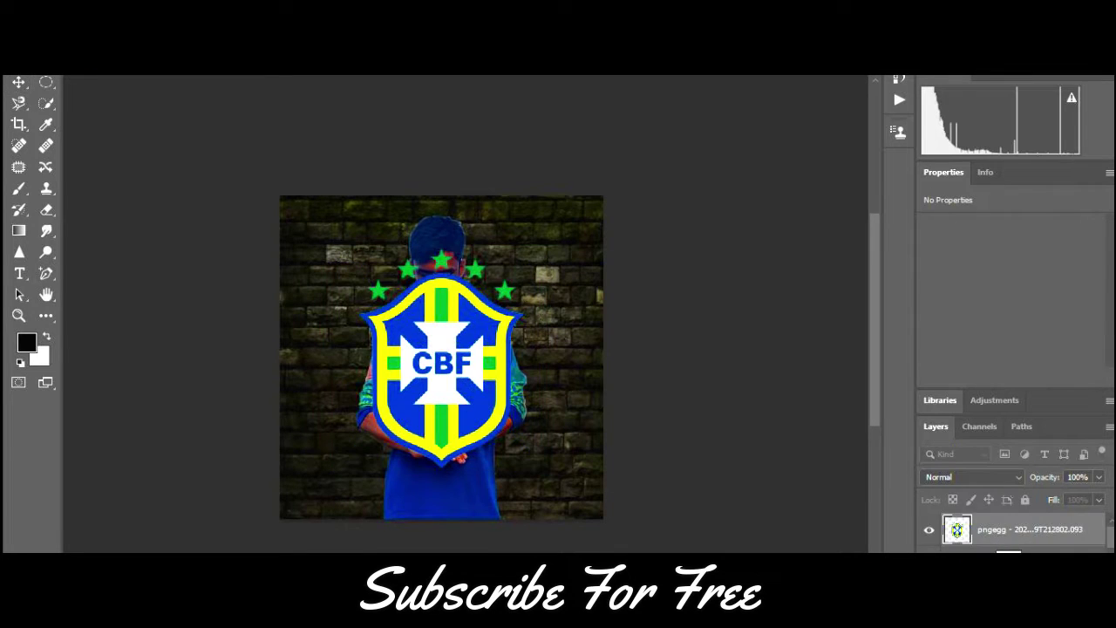
Scale the CBF crest much larger behind the man.
{"action": "key", "text": "ctrl+t"}
{"action": "left_click_drag", "start_coordinate": [293, 498], "coordinate": [337, 465]}
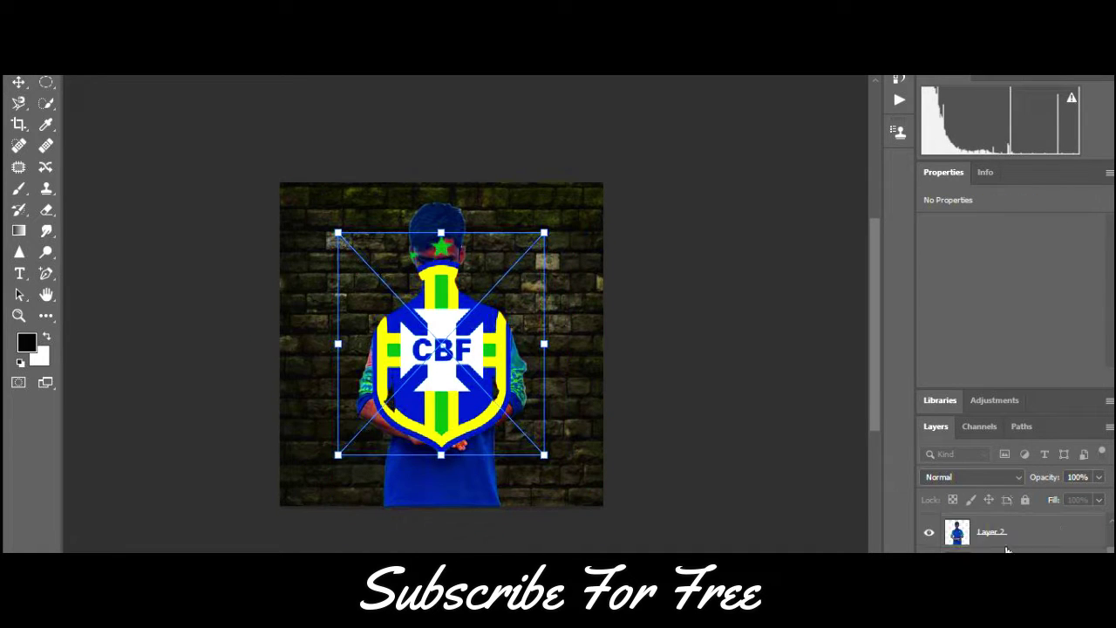
{"action": "key", "text": "Return"}
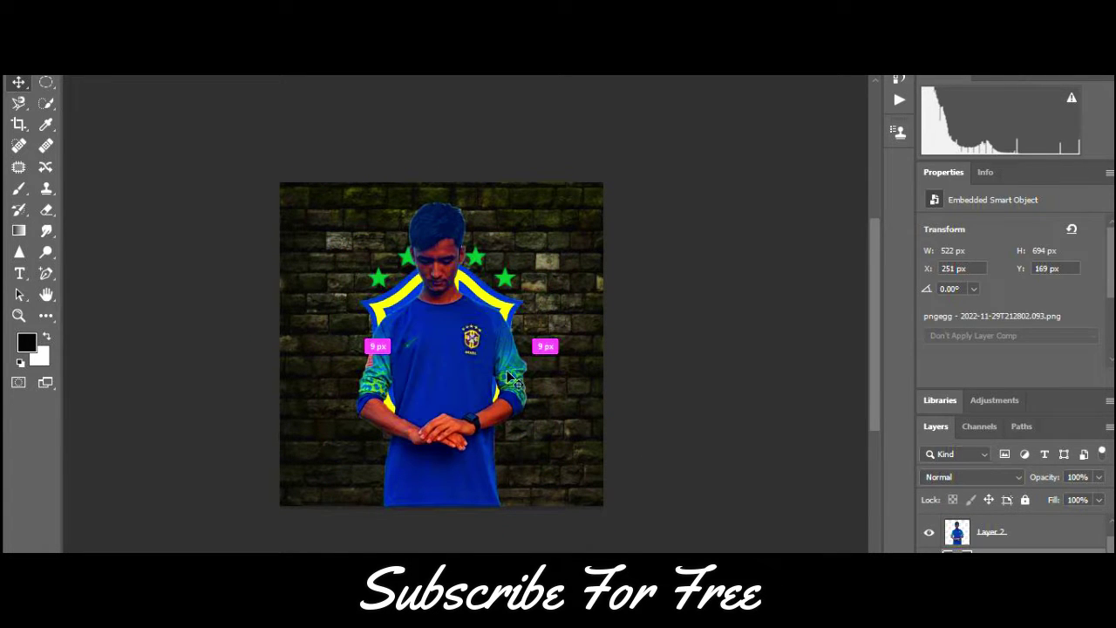
{"action": "key", "text": "ctrl+t"}
{"action": "left_click_drag", "start_coordinate": [593, 478], "coordinate": [619, 535]}
{"action": "key", "text": "Return"}
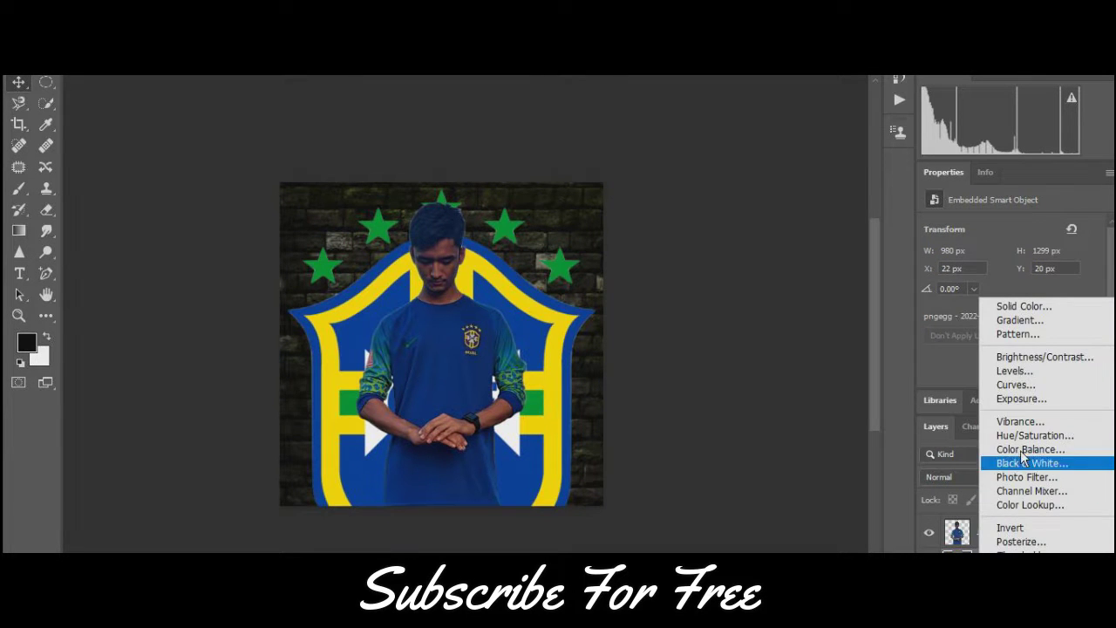
Add a Brightness/Contrast adjustment to tone the crest, trying -75 brightness and contrast 100.
{"action": "left_click", "coordinate": [1045, 356]}
{"action": "left_click_drag", "start_coordinate": [1014, 272], "coordinate": [968, 272]}
{"action": "left_click_drag", "start_coordinate": [1011, 304], "coordinate": [1093, 303]}
{"action": "key", "text": "ctrl+z"}
{"action": "key", "text": "ctrl+z"}
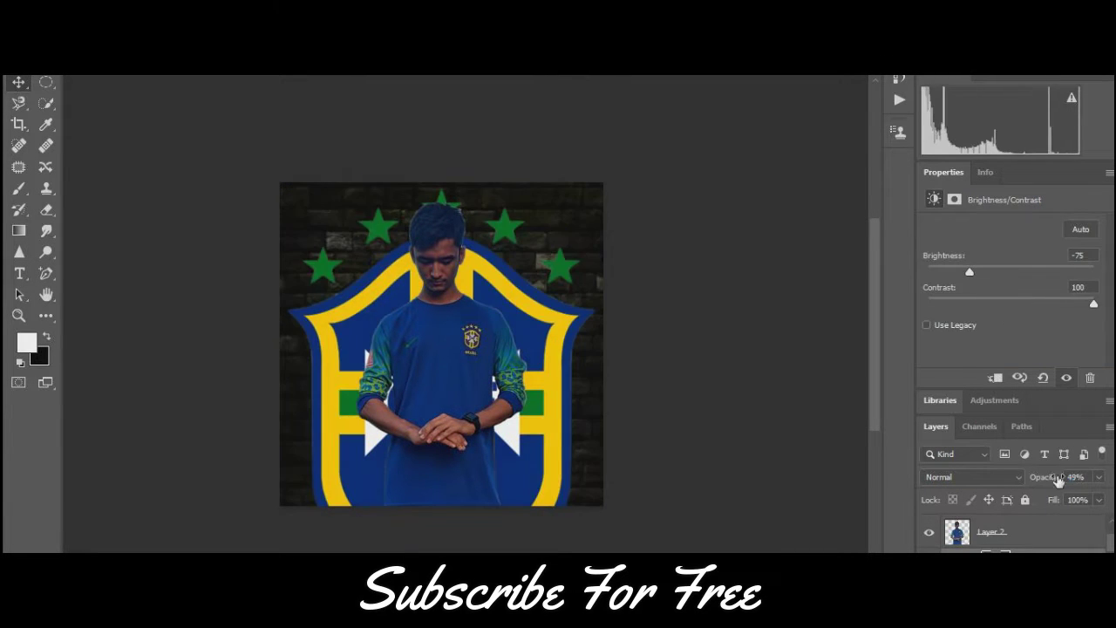
{"action": "left_click_drag", "start_coordinate": [1014, 307], "coordinate": [1049, 319]}
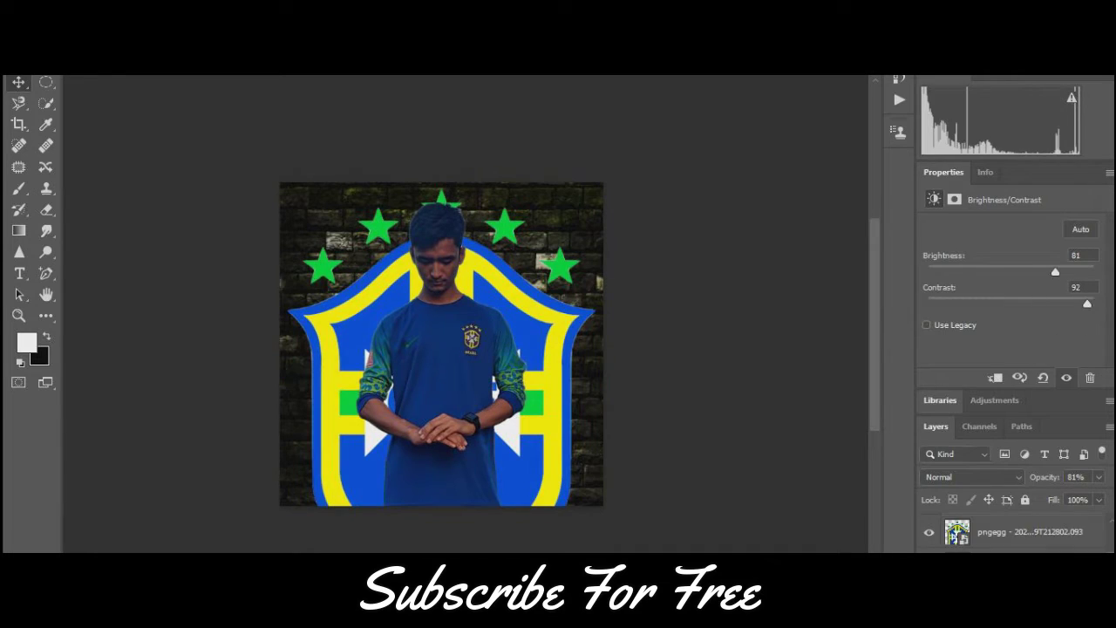
Resize the person layer, Layer 2, to fit within the poster.
{"action": "left_click", "coordinate": [991, 530]}
{"action": "key", "text": "ctrl+t"}
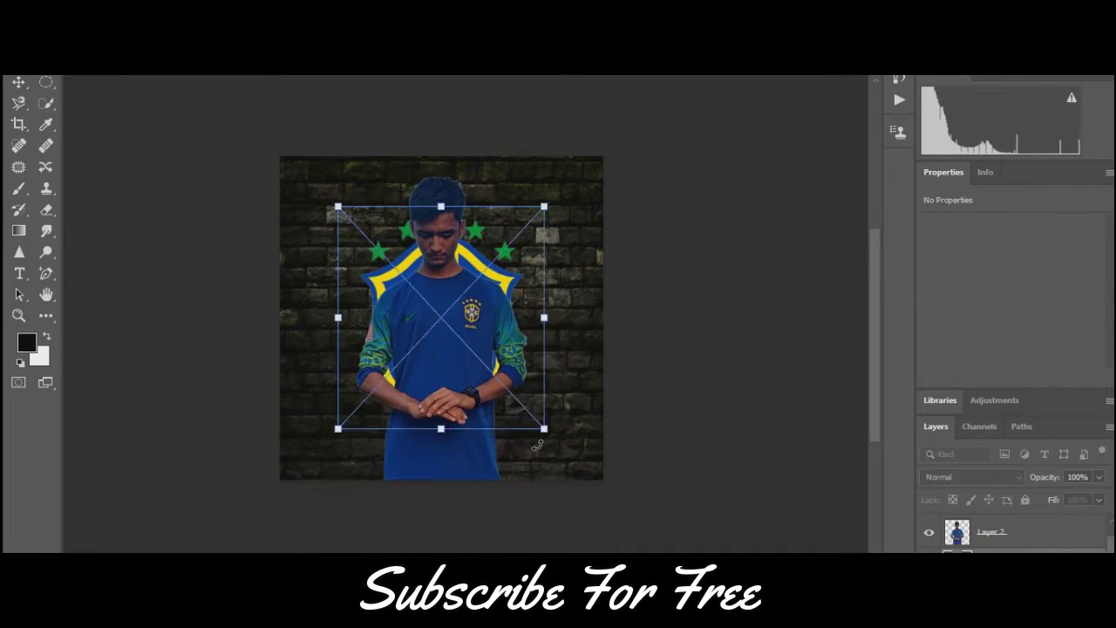
{"action": "left_click_drag", "start_coordinate": [546, 428], "coordinate": [632, 469]}
{"action": "key", "text": "Return"}
{"action": "left_click", "coordinate": [1024, 549]}
Add another darkening Brightness/Contrast adjustment and lower the crest layer's opacity to 50%.
{"action": "left_click", "coordinate": [1026, 351]}
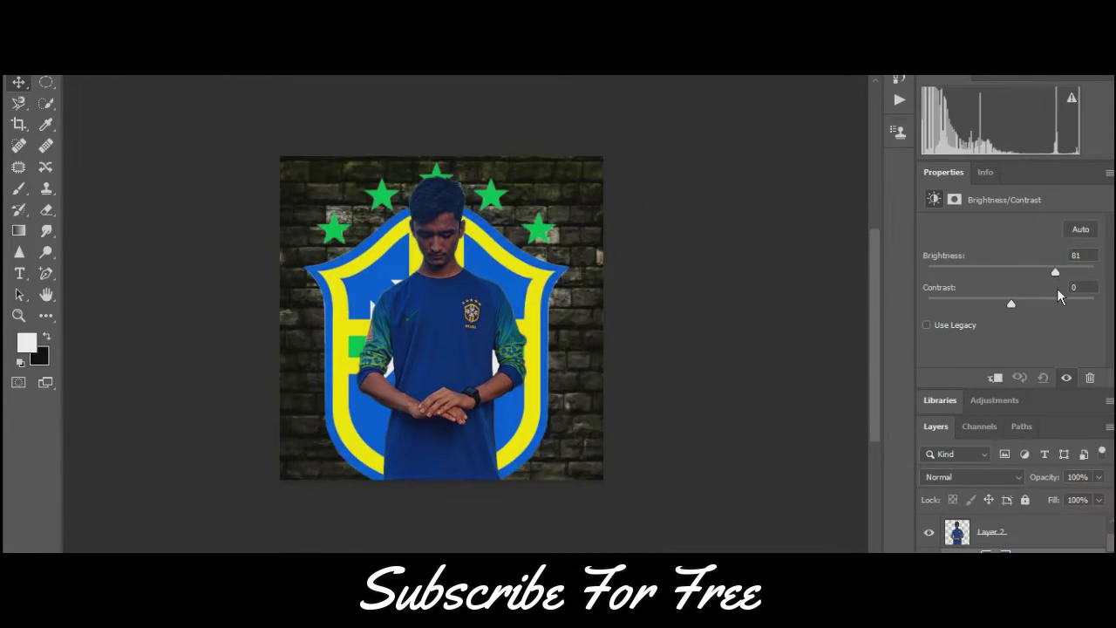
{"action": "left_click_drag", "start_coordinate": [1010, 271], "coordinate": [967, 271]}
{"action": "left_click_drag", "start_coordinate": [1010, 304], "coordinate": [1054, 303]}
{"action": "key", "text": "5"}
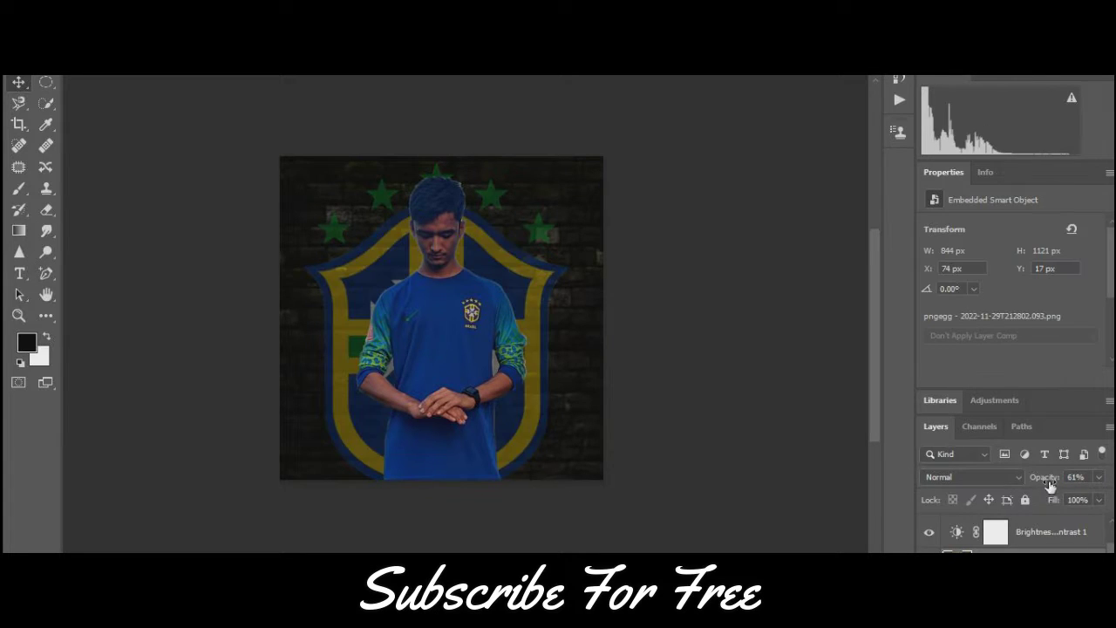
{"action": "double_click", "coordinate": [1040, 531]}
{"action": "left_click_drag", "start_coordinate": [472, 92], "coordinate": [739, 75]}
Give the CBF crest a drop shadow and Overlay blend mode so it blends into the bricks.
{"action": "left_click", "coordinate": [633, 386]}
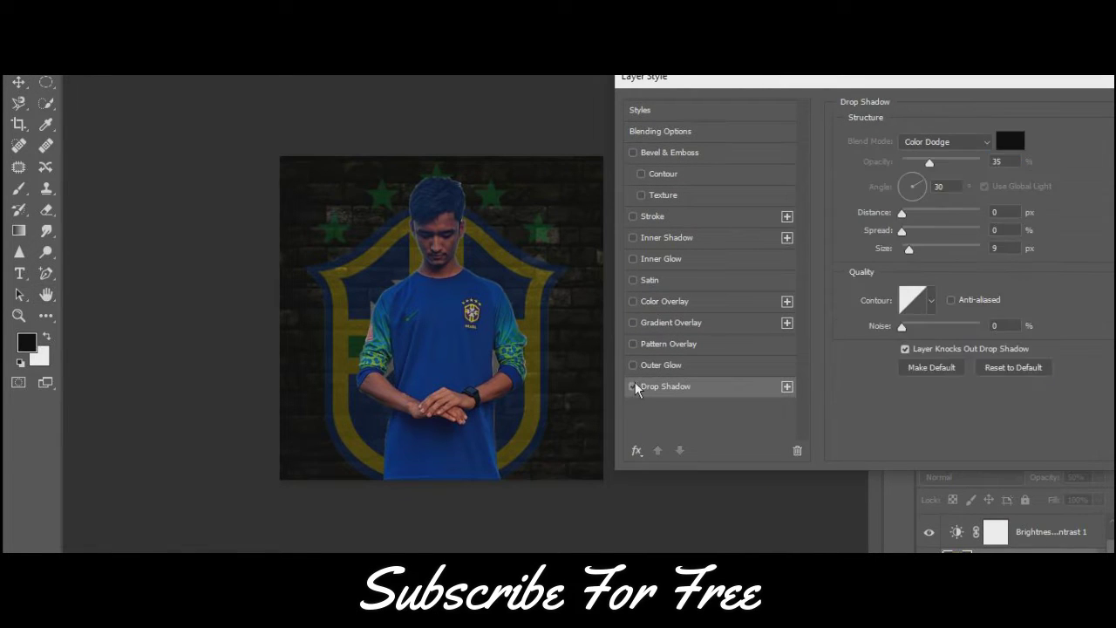
{"action": "left_click", "coordinate": [634, 385]}
{"action": "left_click", "coordinate": [696, 386]}
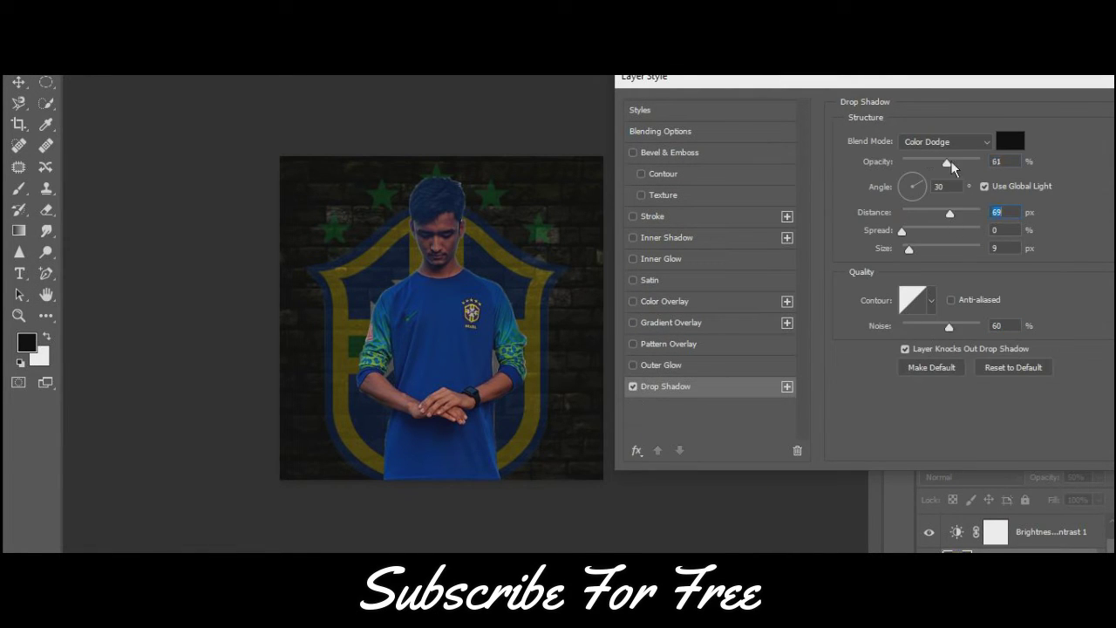
{"action": "key", "text": "Return"}
{"action": "left_click", "coordinate": [972, 477]}
{"action": "left_click", "coordinate": [959, 386]}
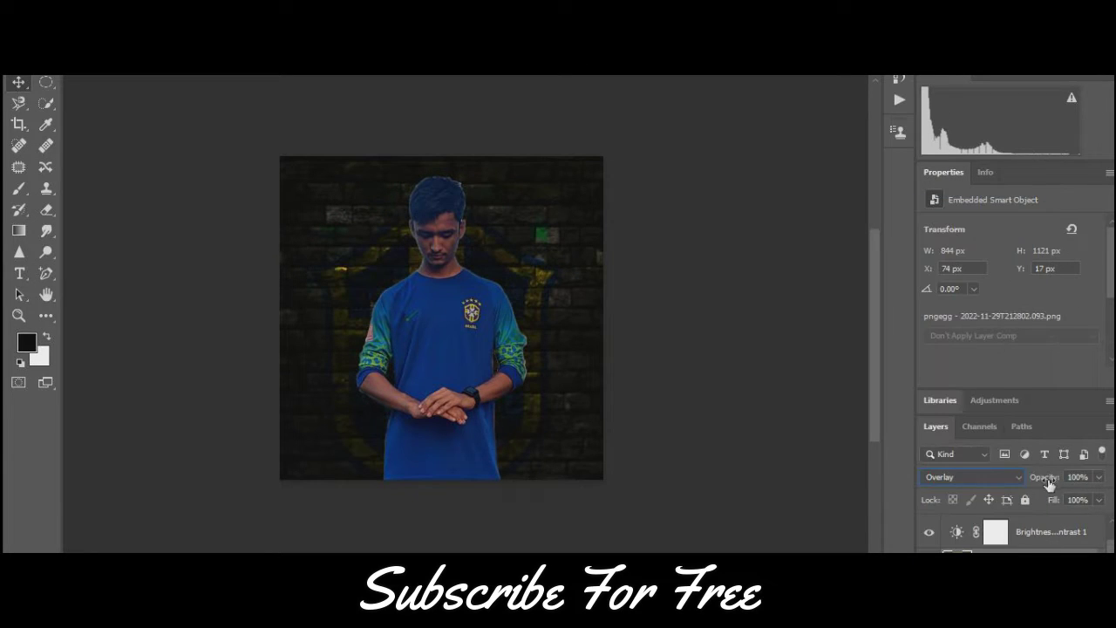
Raise the Brightness/Contrast adjustment's brightness to 92 and add a Hue/Saturation adjustment.
{"action": "left_click", "coordinate": [1046, 531]}
{"action": "left_click_drag", "start_coordinate": [978, 272], "coordinate": [1063, 275]}
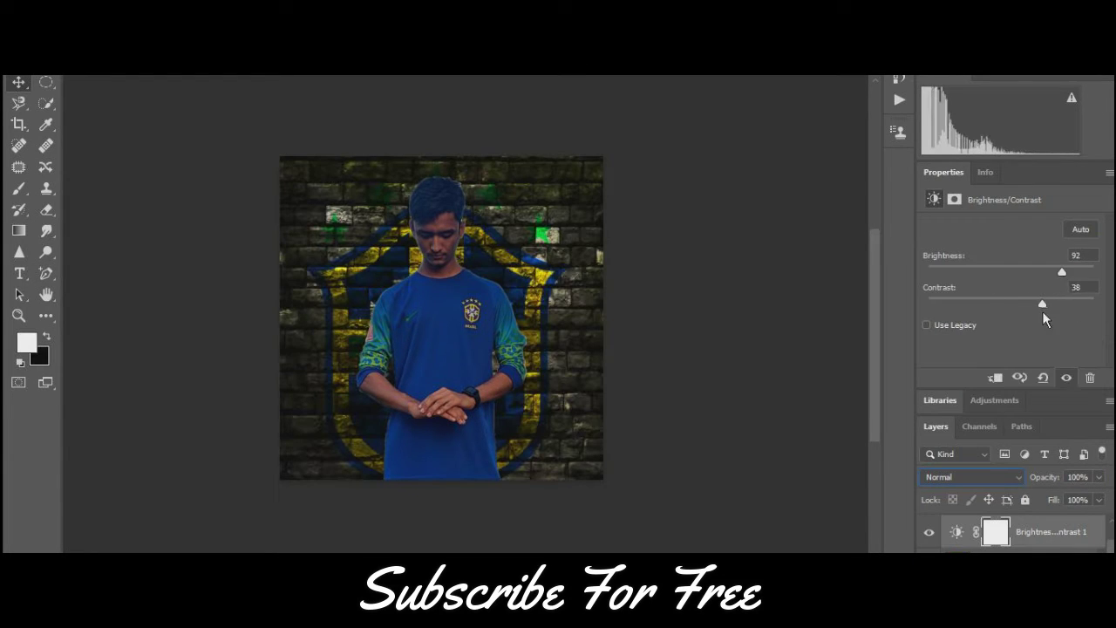
{"action": "left_click", "coordinate": [1024, 453]}
{"action": "left_click", "coordinate": [1021, 431]}
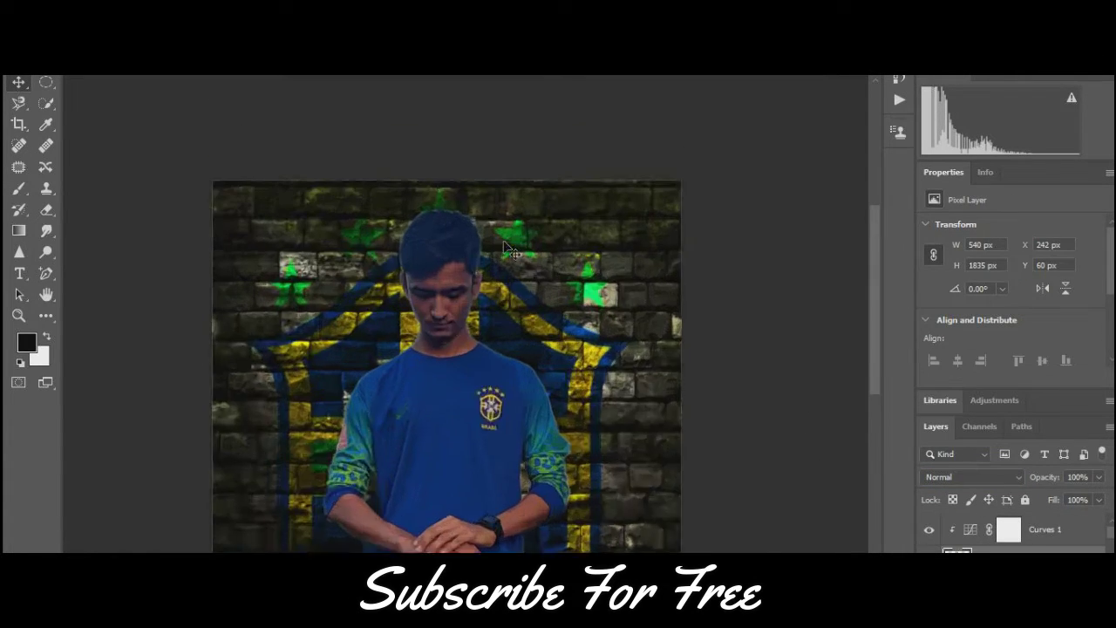
Set up a soft Brush at 44 px for cleaning the hair edges.
{"action": "key", "text": "b"}
{"action": "right_click", "coordinate": [375, 265]}
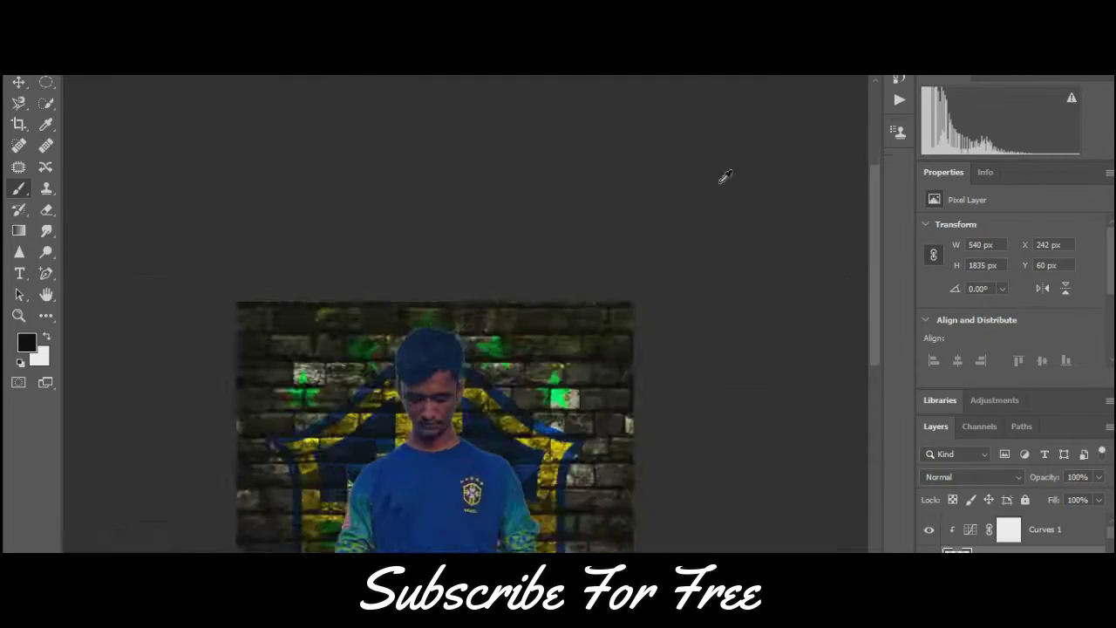
{"action": "key", "text": "ctrl+minus"}
{"action": "right_click", "coordinate": [490, 301]}
{"action": "key", "text": "Escape"}
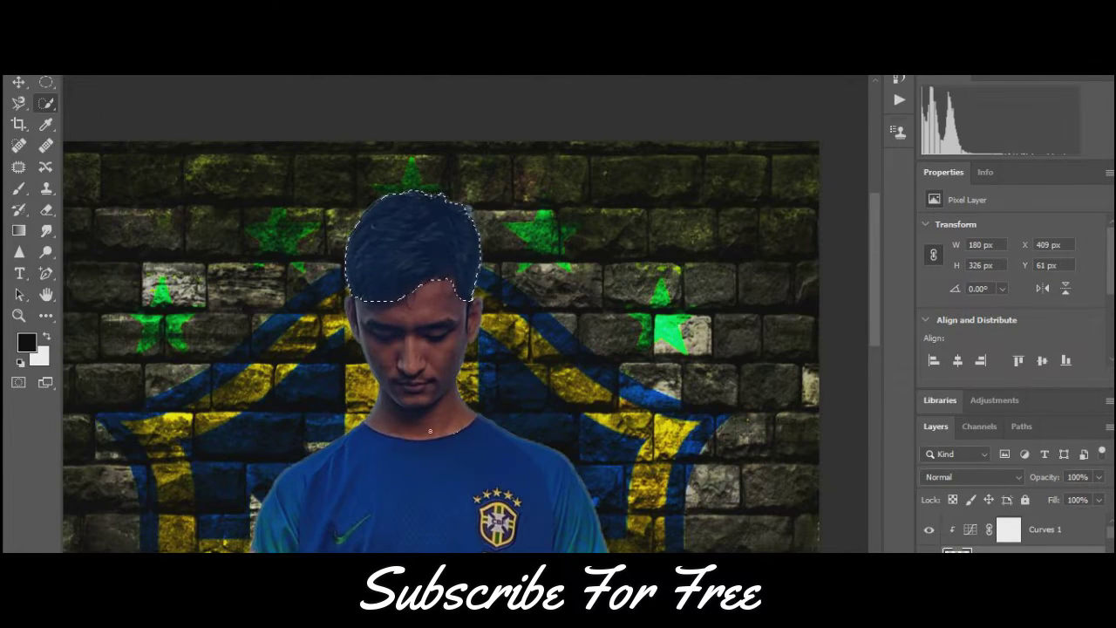
{"action": "left_click", "coordinate": [18, 188]}
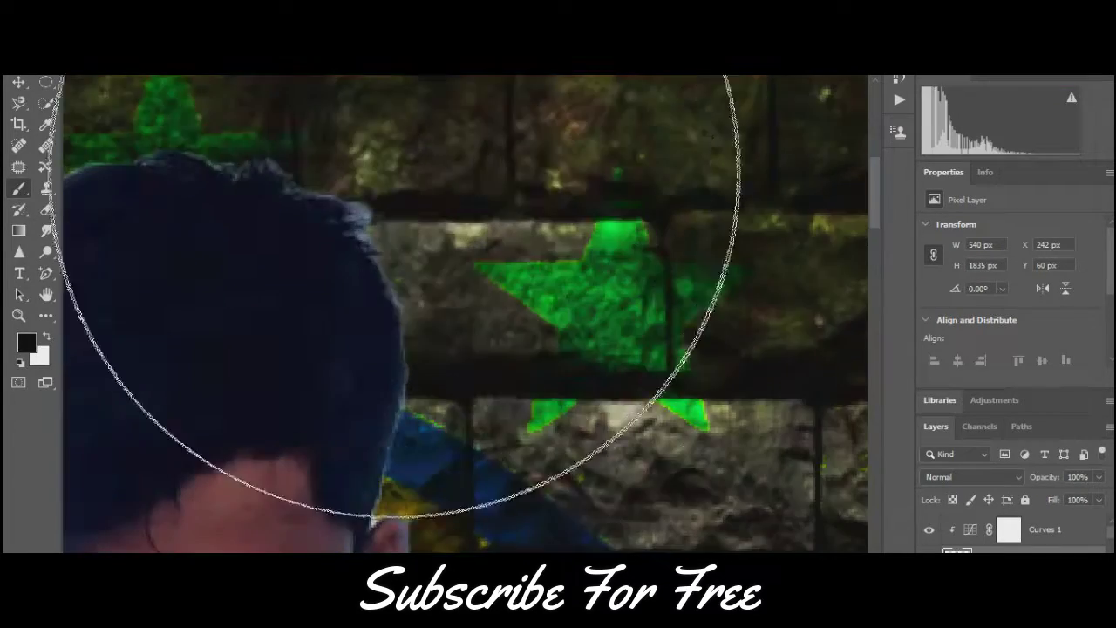
{"action": "left_click_drag", "start_coordinate": [400, 180], "coordinate": [325, 234]}
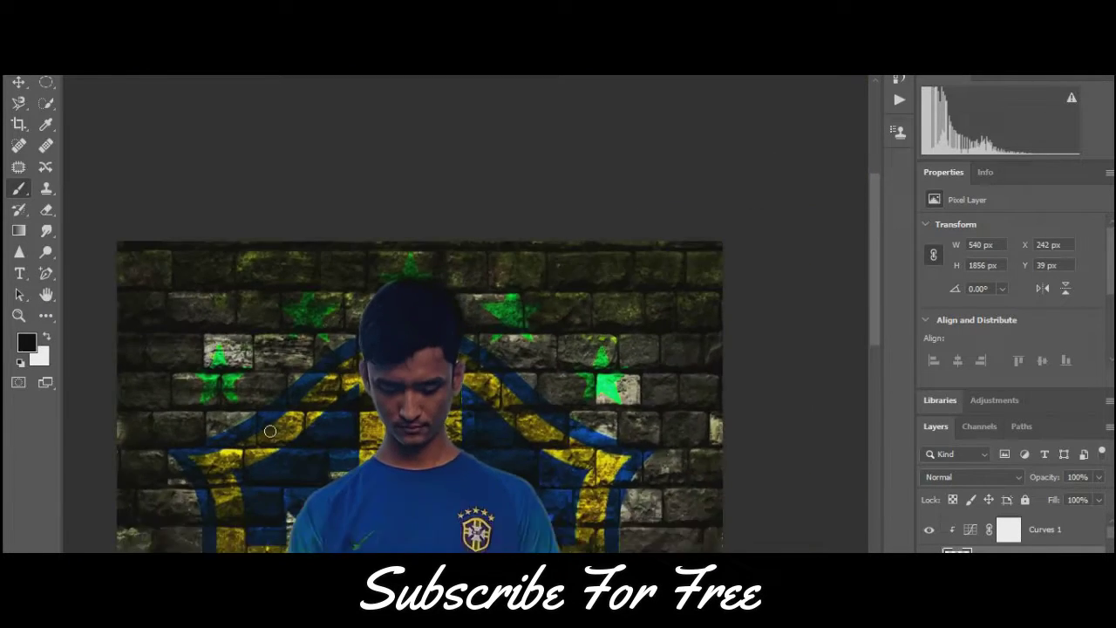
Add a Color Balance adjustment layer over the brick-wall composite.
{"action": "scroll", "coordinate": [657, 333], "scroll_direction": "down", "scroll_amount": 5}
{"action": "scroll", "coordinate": [325, 434], "scroll_direction": "up", "scroll_amount": 2}
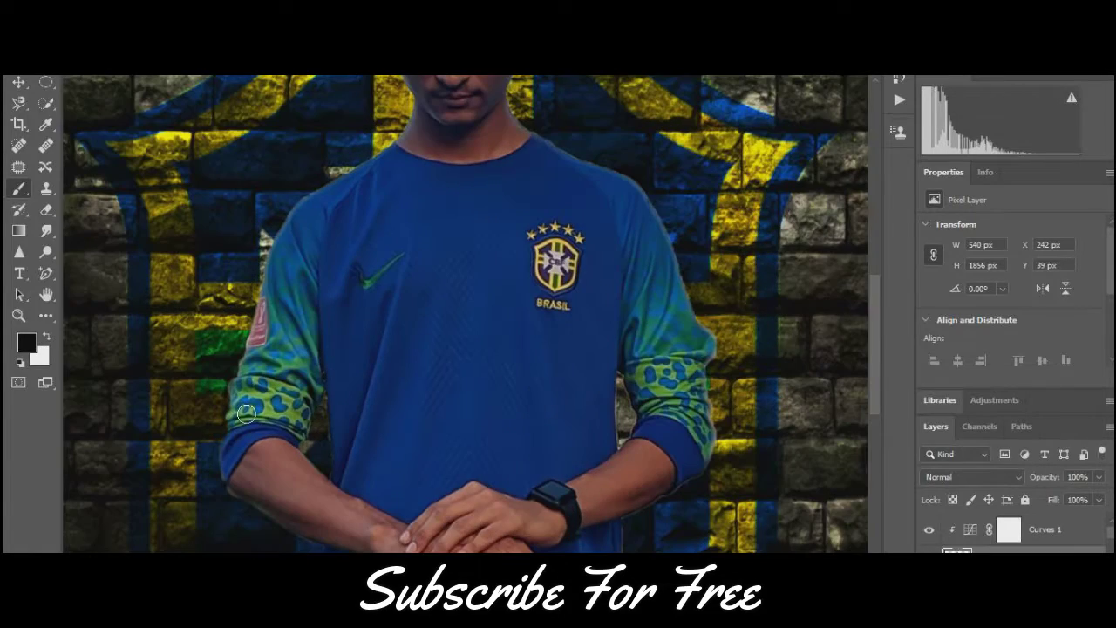
{"action": "scroll", "coordinate": [495, 264], "scroll_direction": "down", "scroll_amount": 3}
{"action": "scroll", "coordinate": [448, 174], "scroll_direction": "up", "scroll_amount": 5}
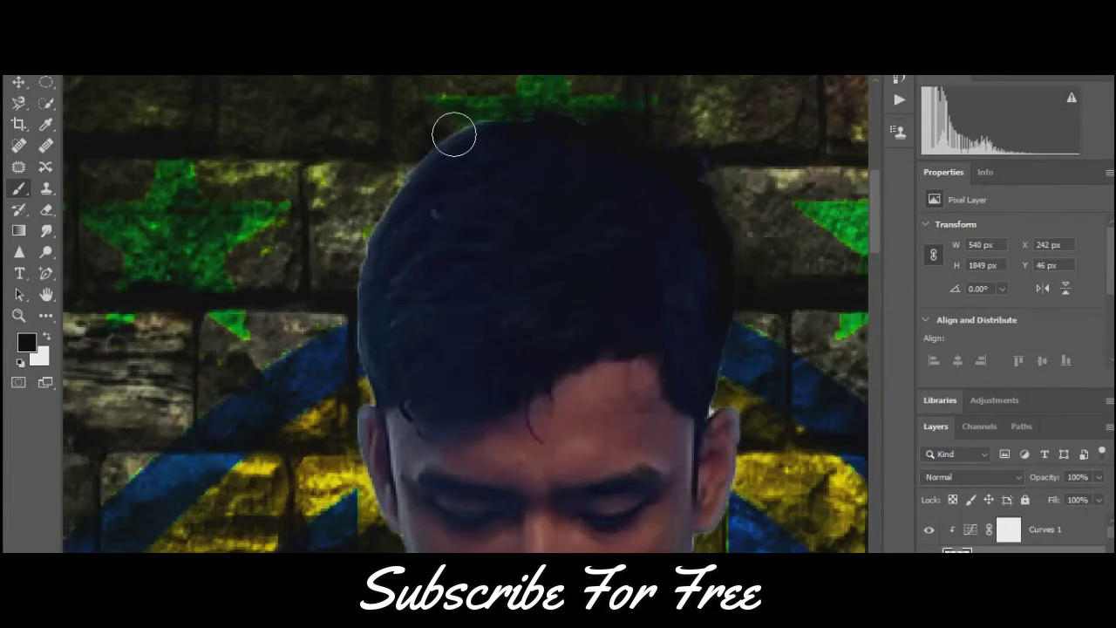
{"action": "scroll", "coordinate": [420, 155], "scroll_direction": "down", "scroll_amount": 3}
{"action": "scroll", "coordinate": [610, 331], "scroll_direction": "down", "scroll_amount": 1}
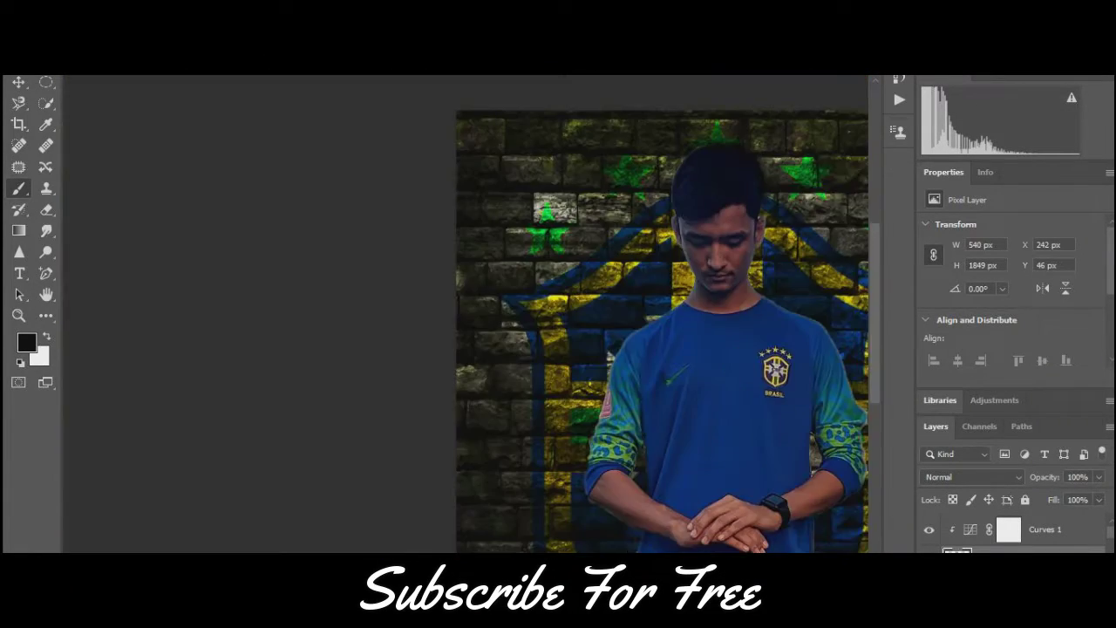
{"action": "scroll", "coordinate": [784, 331], "scroll_direction": "up", "scroll_amount": 1}
{"action": "left_click", "coordinate": [1031, 547]}
{"action": "left_click", "coordinate": [1029, 450]}
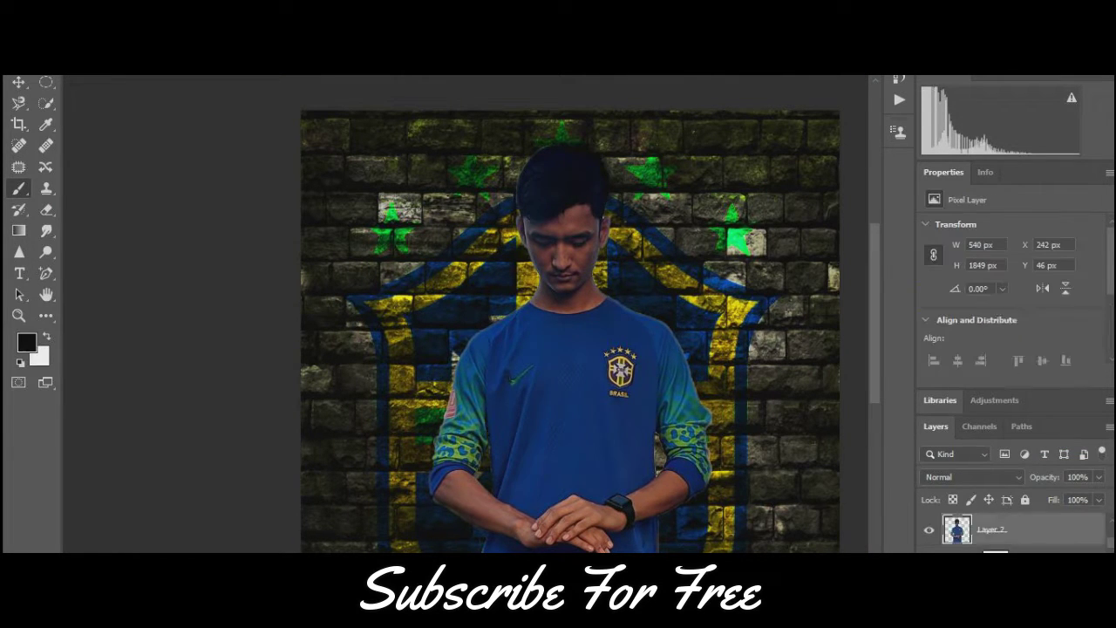
Add a Curves adjustment and tune its Red, Green and Blue channel curves.
{"action": "left_click", "coordinate": [1031, 548]}
{"action": "left_click", "coordinate": [1011, 383]}
{"action": "left_click", "coordinate": [1002, 248]}
{"action": "left_click", "coordinate": [980, 281]}
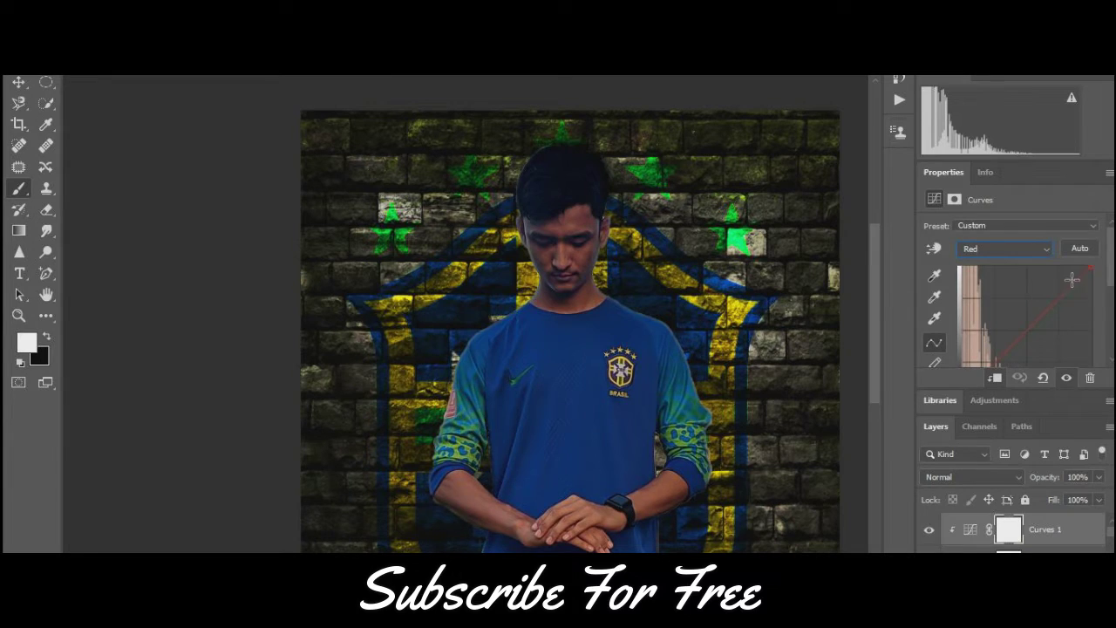
{"action": "scroll", "coordinate": [1072, 279], "scroll_direction": "down", "scroll_amount": 2}
{"action": "scroll", "coordinate": [951, 362], "scroll_direction": "up", "scroll_amount": 1}
{"action": "left_click", "coordinate": [1002, 223]}
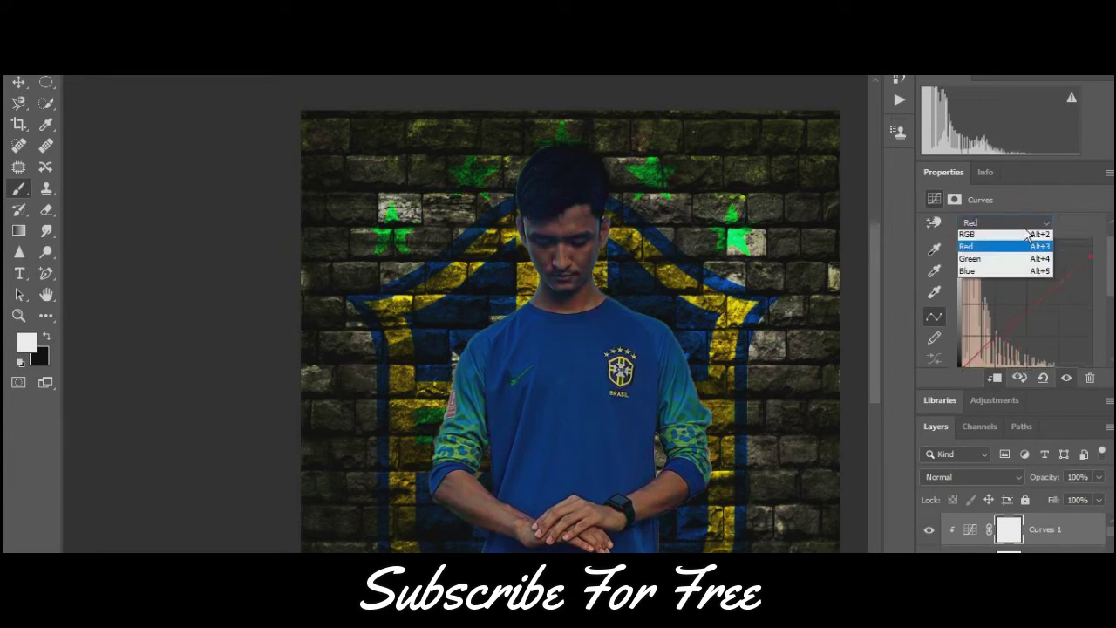
{"action": "left_click", "coordinate": [1002, 237]}
{"action": "left_click", "coordinate": [1003, 223]}
{"action": "left_click", "coordinate": [1002, 251]}
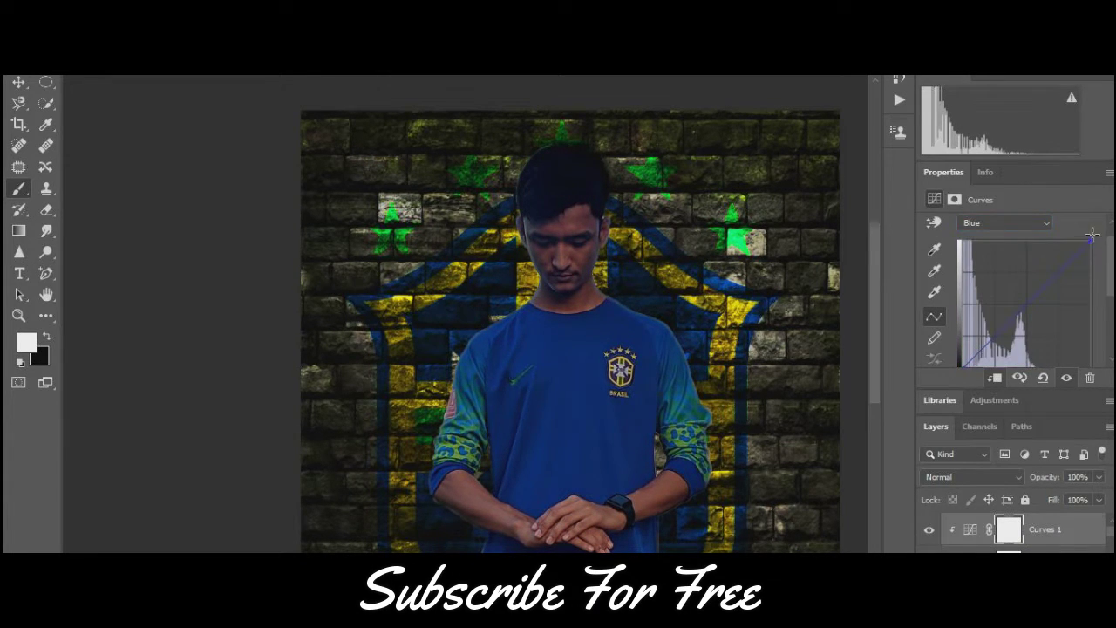
Start a search on the PNG image site with 'Sa'.
{"action": "scroll", "coordinate": [1091, 235], "scroll_direction": "down", "scroll_amount": 1}
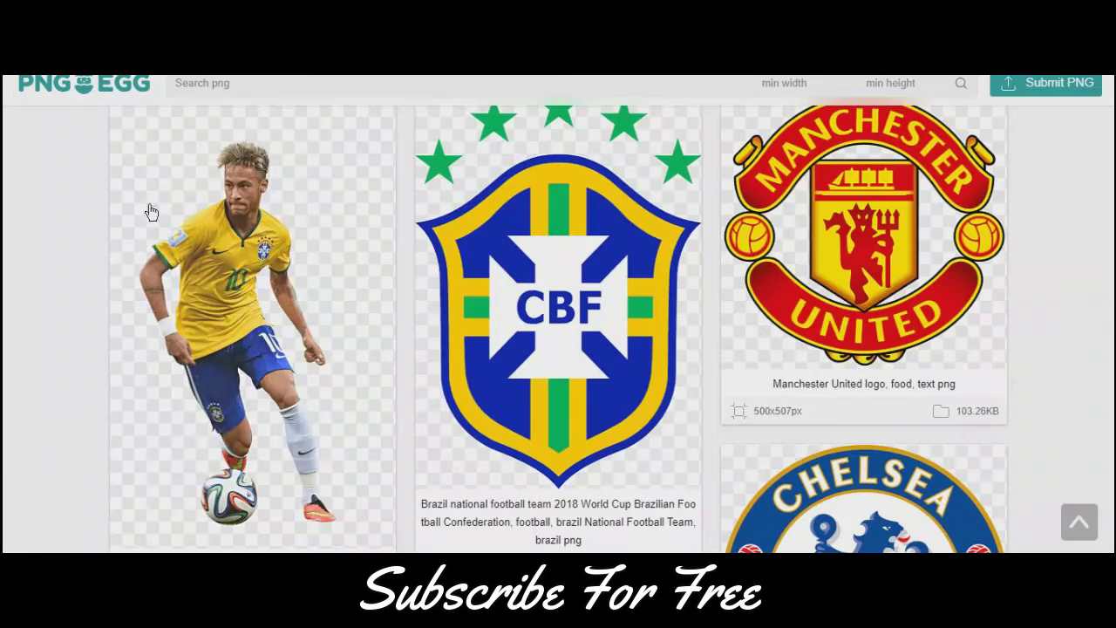
{"action": "left_click", "coordinate": [218, 82]}
{"action": "type", "text": "Sa"}
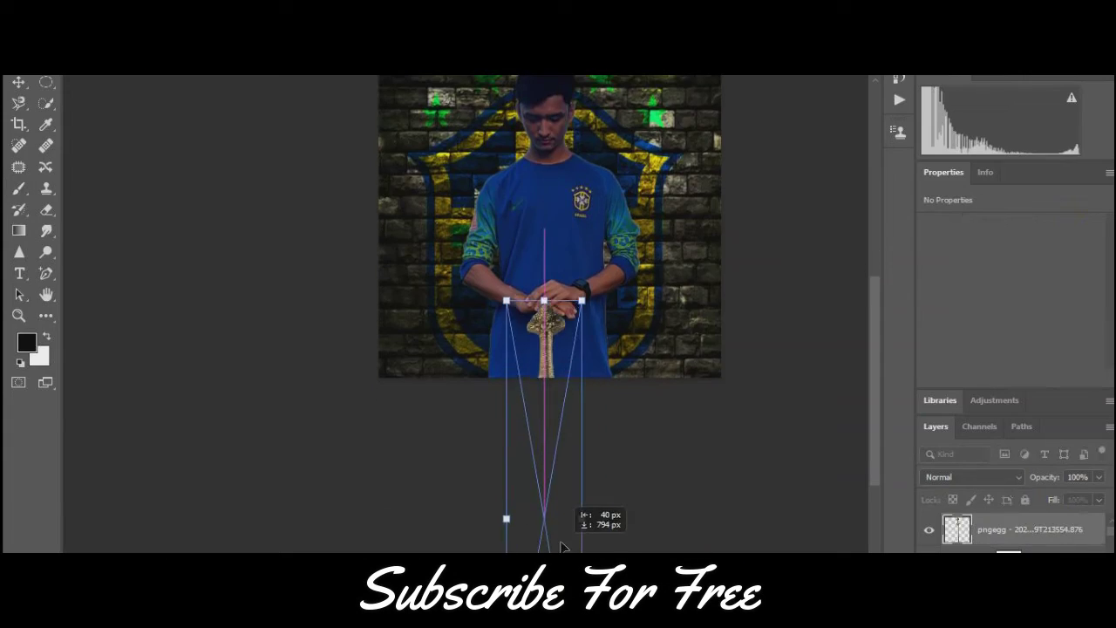
Resize the sword to fit below the hands and move the man up to the top edge.
{"action": "left_click_drag", "start_coordinate": [563, 546], "coordinate": [559, 491]}
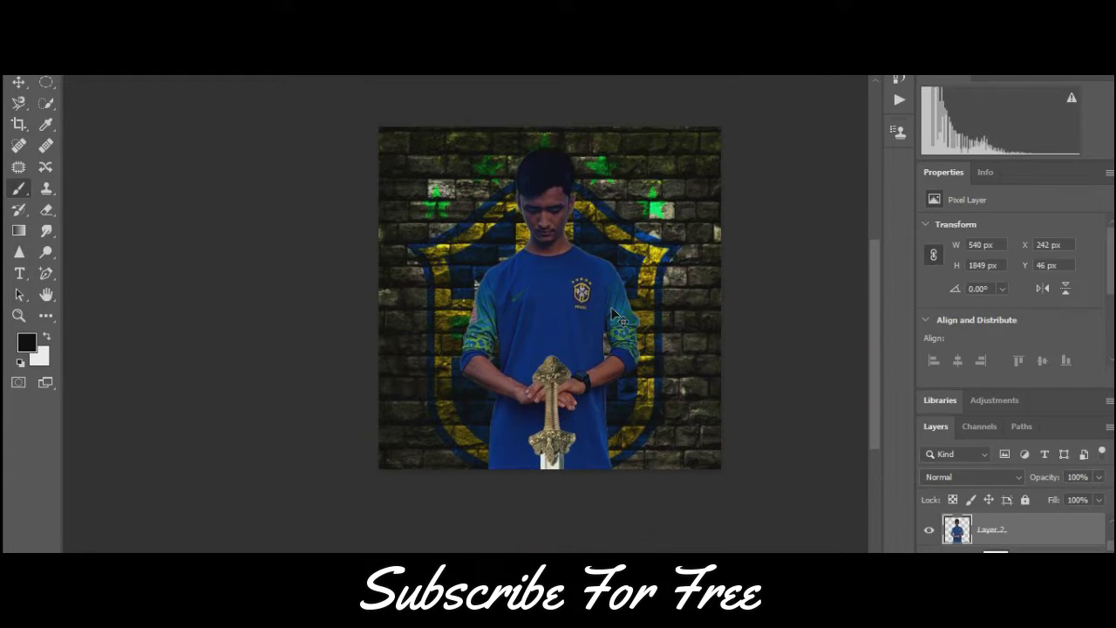
{"action": "left_click_drag", "start_coordinate": [612, 314], "coordinate": [612, 299]}
{"action": "scroll", "coordinate": [565, 368], "scroll_direction": "up", "scroll_amount": 4}
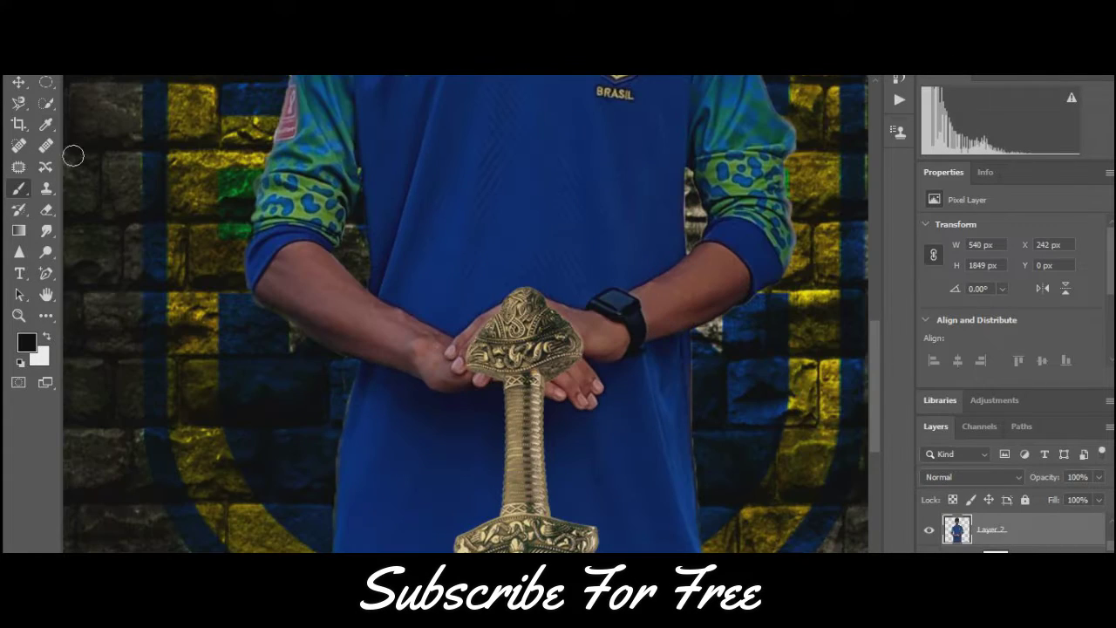
Select the man's hands and erase the sword head beneath them.
{"action": "left_click", "coordinate": [48, 105]}
{"action": "left_click_drag", "start_coordinate": [488, 349], "coordinate": [538, 377]}
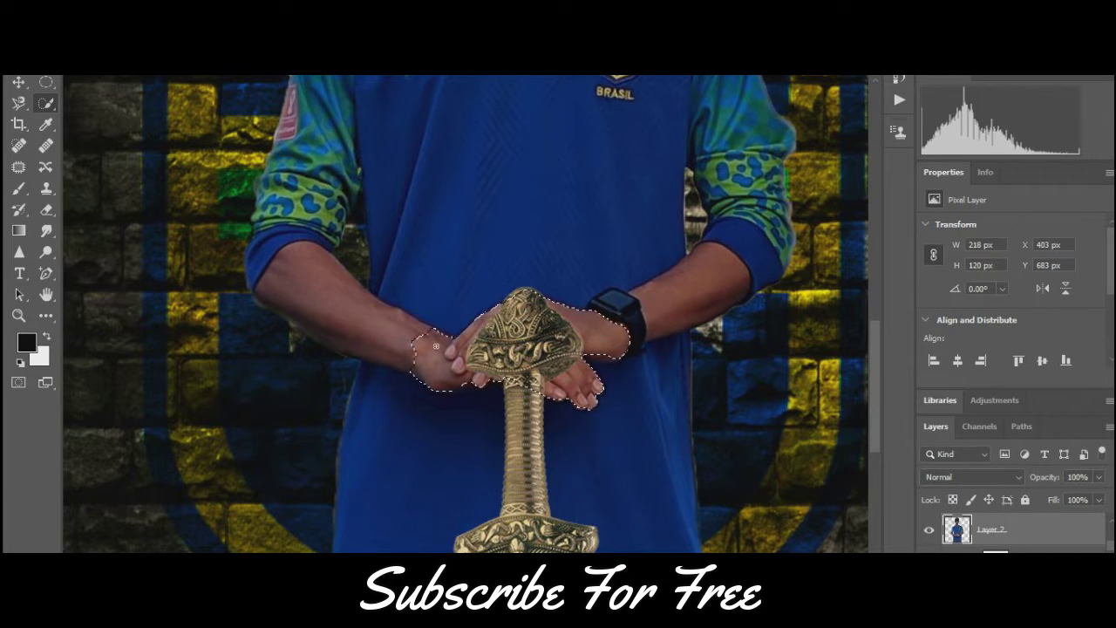
{"action": "key", "text": "alt+bracketleft"}
{"action": "key", "text": "e"}
{"action": "left_click", "coordinate": [523, 344]}
{"action": "key", "text": "Return"}
{"action": "left_click_drag", "start_coordinate": [523, 344], "coordinate": [518, 315]}
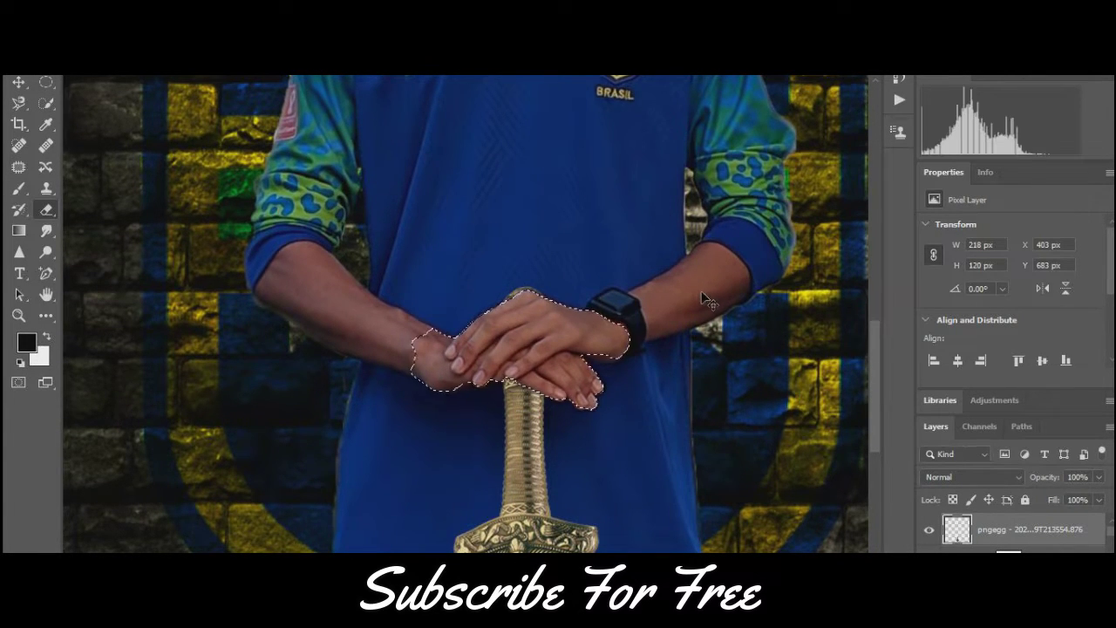
Delete the remaining sword hilt inside the hand selection and fit the view.
{"action": "scroll", "coordinate": [810, 416], "scroll_direction": "down", "scroll_amount": 2}
{"action": "scroll", "coordinate": [618, 360], "scroll_direction": "up", "scroll_amount": 5}
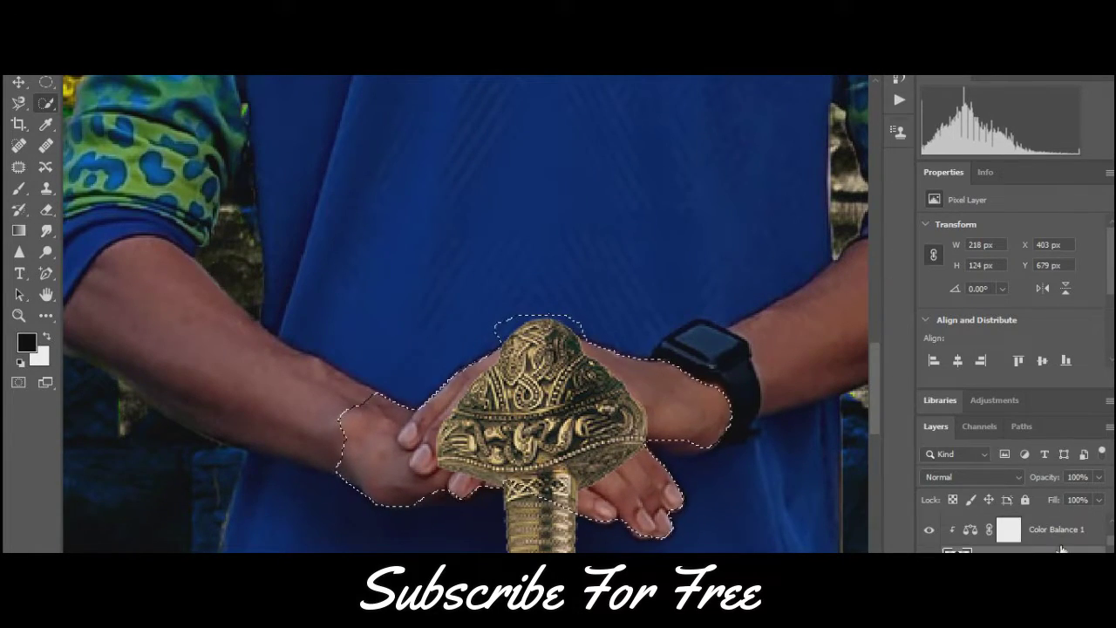
{"action": "left_click", "coordinate": [1059, 548]}
{"action": "key", "text": "e"}
{"action": "key", "text": "Delete"}
{"action": "key", "text": "ctrl+0"}
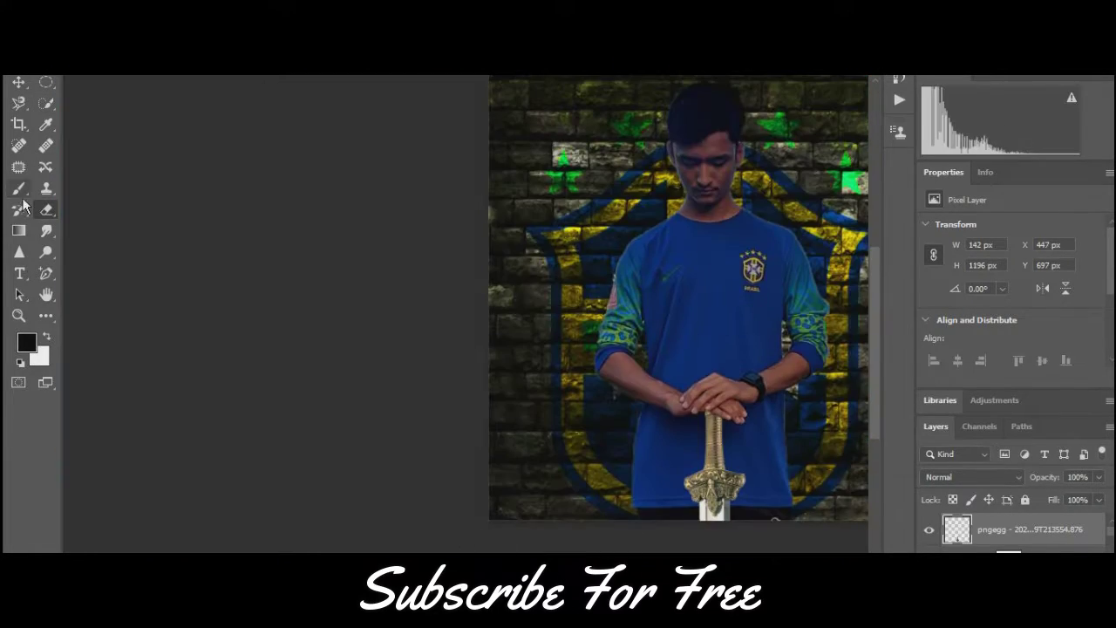
Zoom in with the Brush tool to tidy the sword grip edges under the hands.
{"action": "scroll", "coordinate": [110, 297], "scroll_direction": "up", "scroll_amount": 2}
{"action": "key", "text": "b"}
{"action": "scroll", "coordinate": [625, 355], "scroll_direction": "up", "scroll_amount": 2}
{"action": "scroll", "coordinate": [625, 355], "scroll_direction": "up", "scroll_amount": 2}
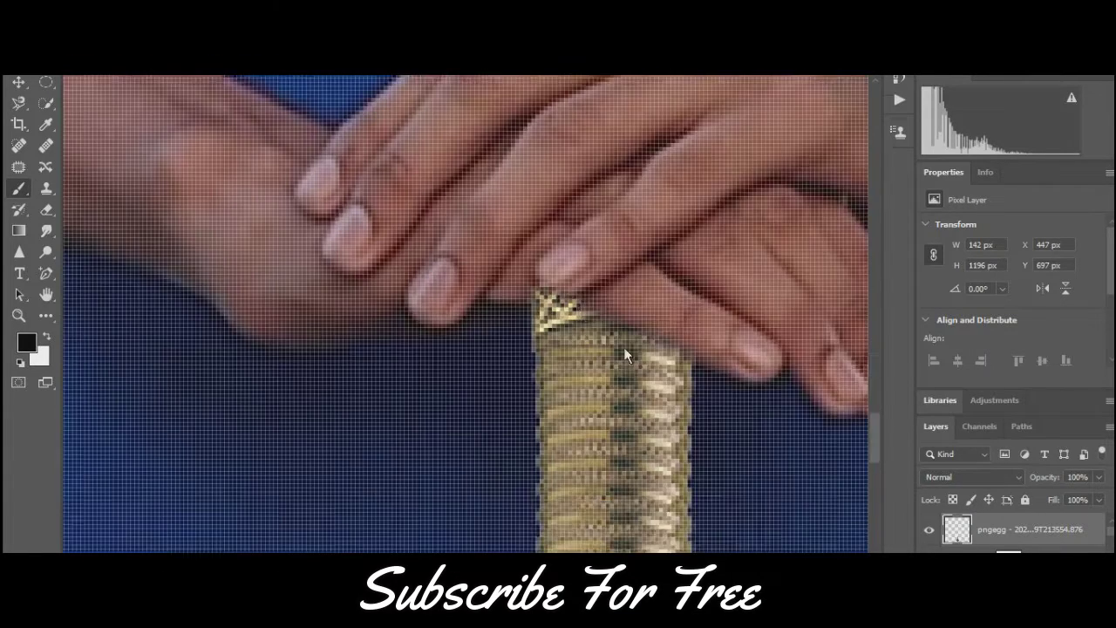
{"action": "scroll", "coordinate": [625, 355], "scroll_direction": "up", "scroll_amount": 1}
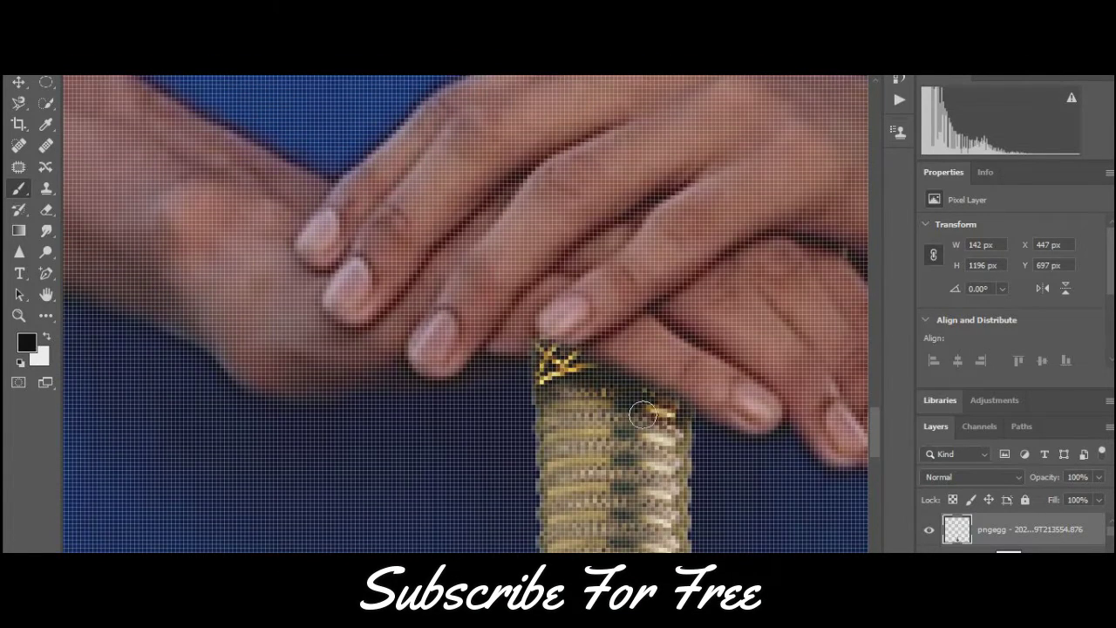
{"action": "scroll", "coordinate": [642, 415], "scroll_direction": "down", "scroll_amount": 3}
{"action": "scroll", "coordinate": [642, 414], "scroll_direction": "down", "scroll_amount": 1}
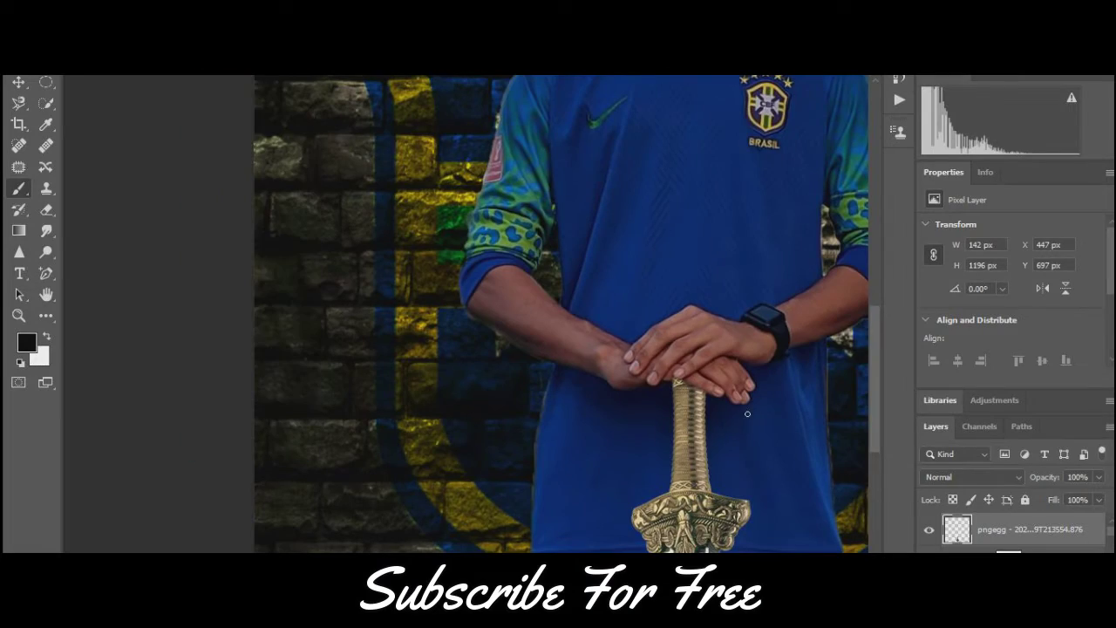
{"action": "scroll", "coordinate": [697, 366], "scroll_direction": "up", "scroll_amount": 3}
{"action": "scroll", "coordinate": [622, 386], "scroll_direction": "up", "scroll_amount": 1}
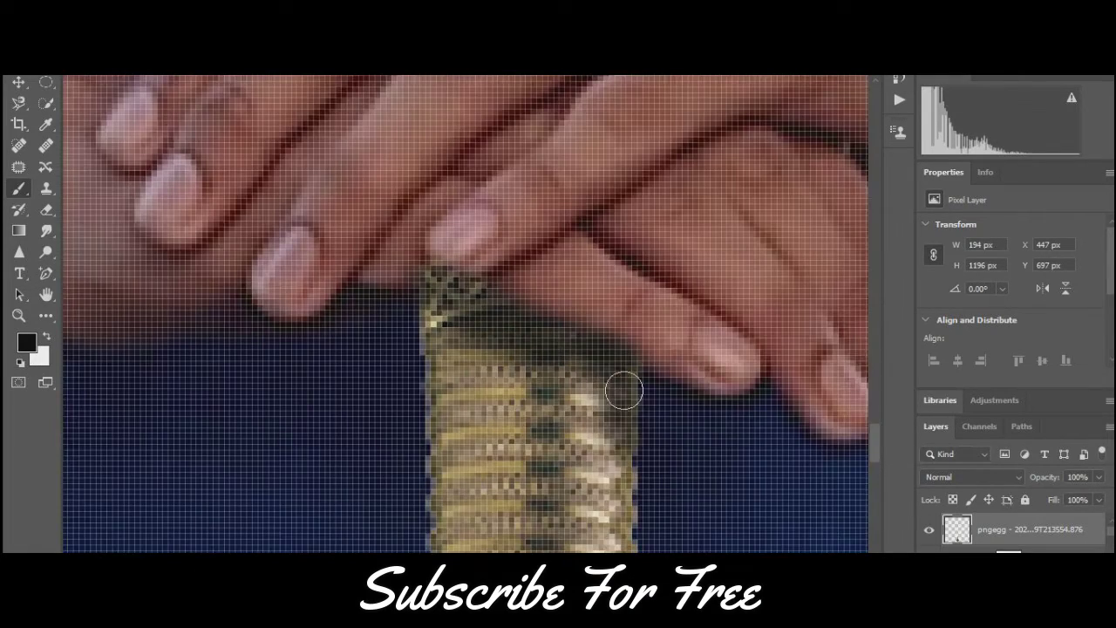
{"action": "scroll", "coordinate": [503, 501], "scroll_direction": "down", "scroll_amount": 1}
{"action": "scroll", "coordinate": [503, 500], "scroll_direction": "up", "scroll_amount": 3}
{"action": "scroll", "coordinate": [488, 261], "scroll_direction": "down", "scroll_amount": 1}
{"action": "scroll", "coordinate": [474, 348], "scroll_direction": "up", "scroll_amount": 1}
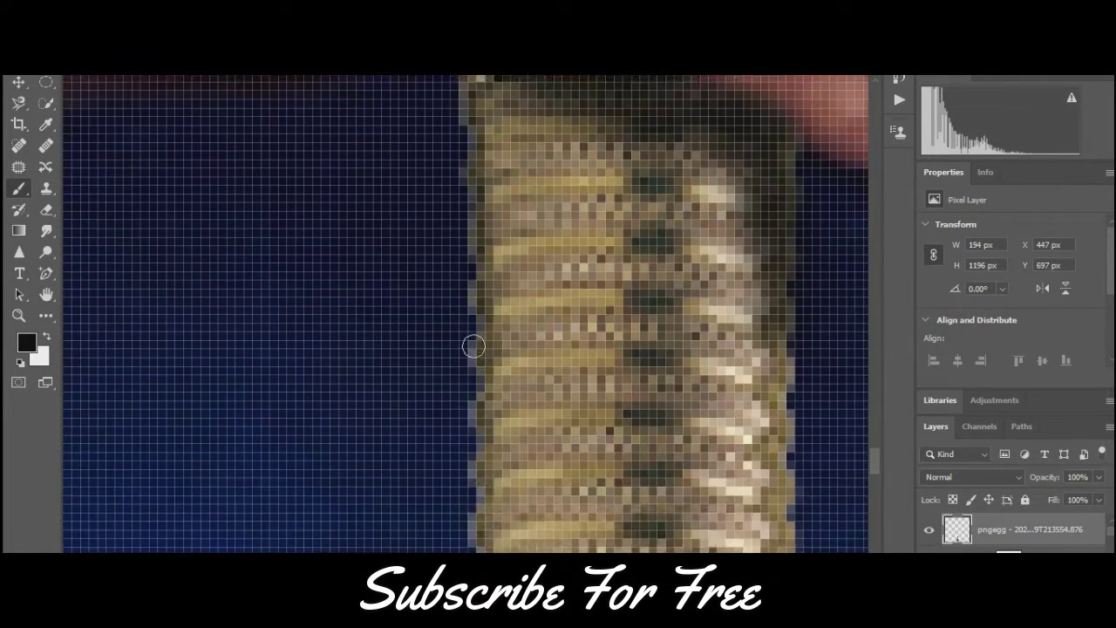
{"action": "scroll", "coordinate": [483, 349], "scroll_direction": "down", "scroll_amount": 1}
{"action": "scroll", "coordinate": [483, 349], "scroll_direction": "down", "scroll_amount": 1}
{"action": "scroll", "coordinate": [483, 349], "scroll_direction": "down", "scroll_amount": 2}
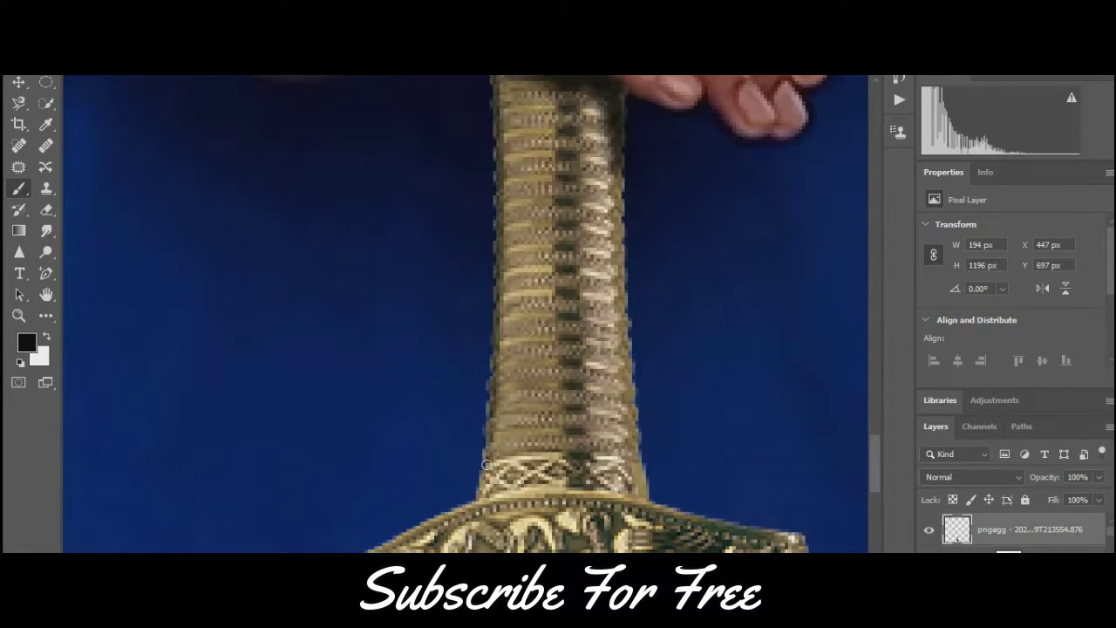
{"action": "scroll", "coordinate": [470, 436], "scroll_direction": "down", "scroll_amount": 1}
{"action": "scroll", "coordinate": [433, 540], "scroll_direction": "down", "scroll_amount": 1}
{"action": "scroll", "coordinate": [433, 523], "scroll_direction": "down", "scroll_amount": 1}
Place the vintage lamp post PNG at the left edge of the wall.
{"action": "scroll", "coordinate": [445, 506], "scroll_direction": "down", "scroll_amount": 3}
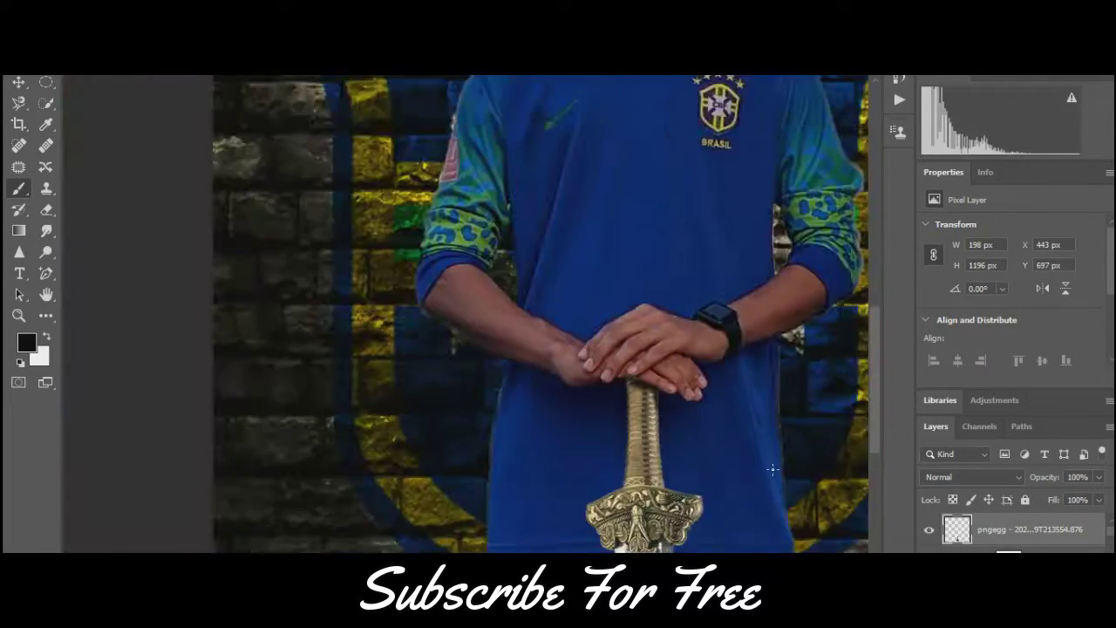
{"action": "scroll", "coordinate": [529, 298], "scroll_direction": "up", "scroll_amount": 4}
{"action": "scroll", "coordinate": [849, 385], "scroll_direction": "down", "scroll_amount": 3}
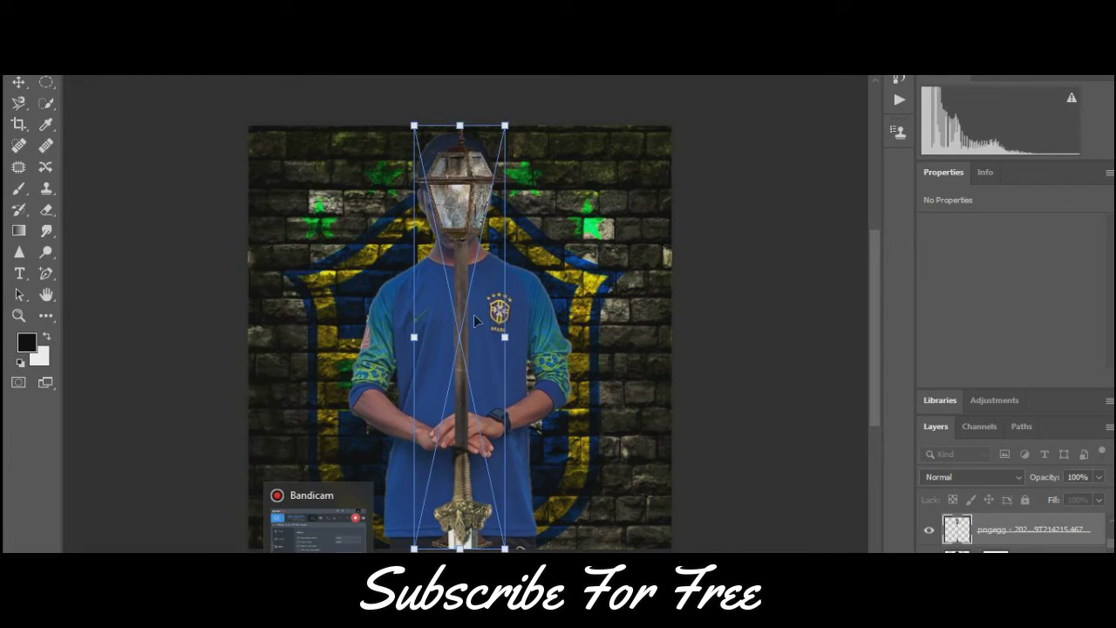
{"action": "left_click_drag", "start_coordinate": [473, 314], "coordinate": [293, 314]}
{"action": "key", "text": "Return"}
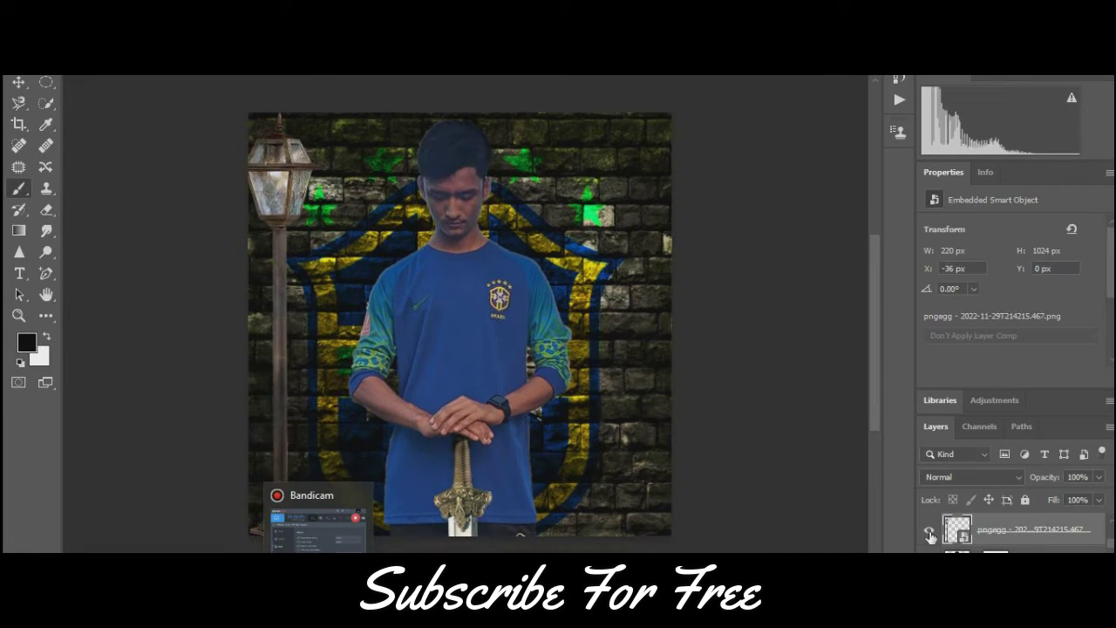
Drag the lamp post layer to the left edge of the brick wall.
{"action": "left_click", "coordinate": [299, 498]}
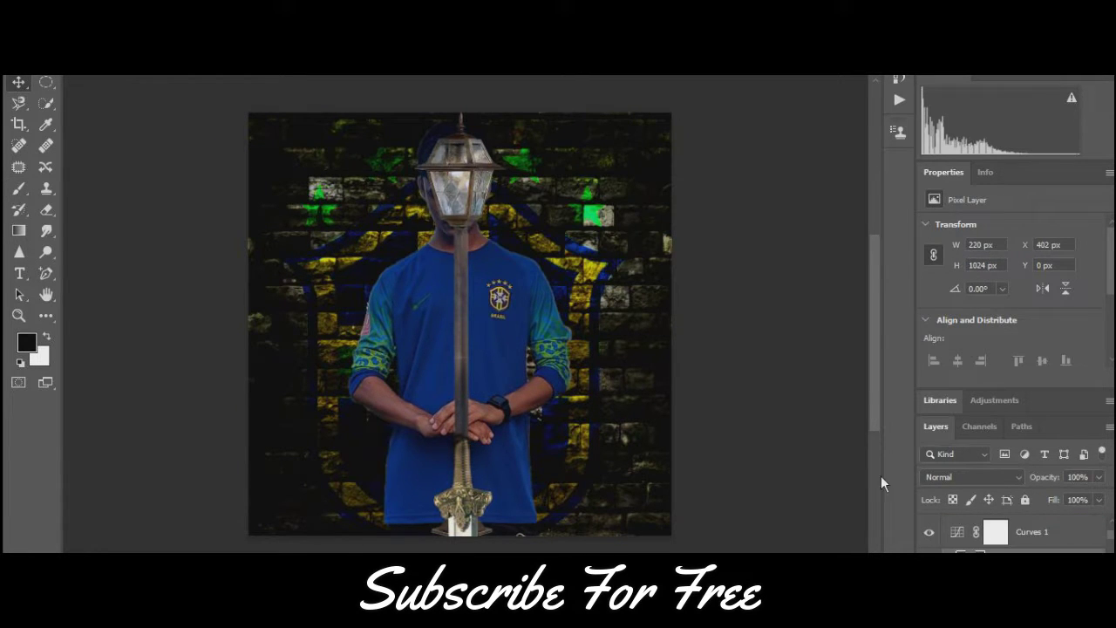
{"action": "left_click_drag", "start_coordinate": [459, 262], "coordinate": [261, 262]}
Quick Select the lamp's glass panes, excluding the crossbar ledge.
{"action": "key", "text": "w"}
{"action": "left_click", "coordinate": [852, 422]}
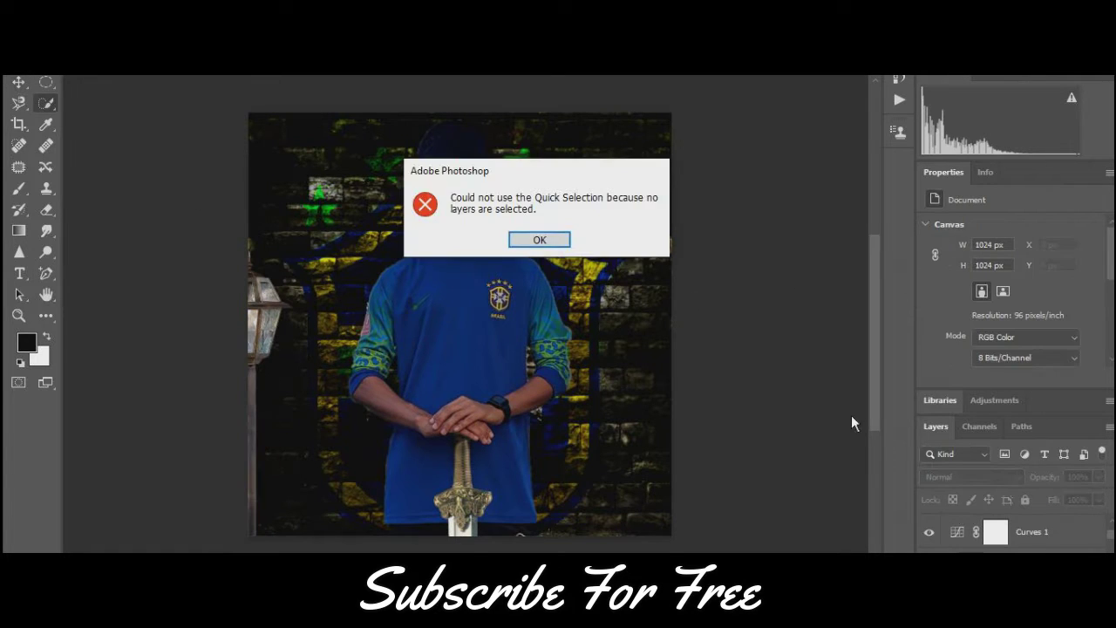
{"action": "key", "text": "Return"}
{"action": "scroll", "coordinate": [297, 336], "scroll_direction": "up", "scroll_amount": 5}
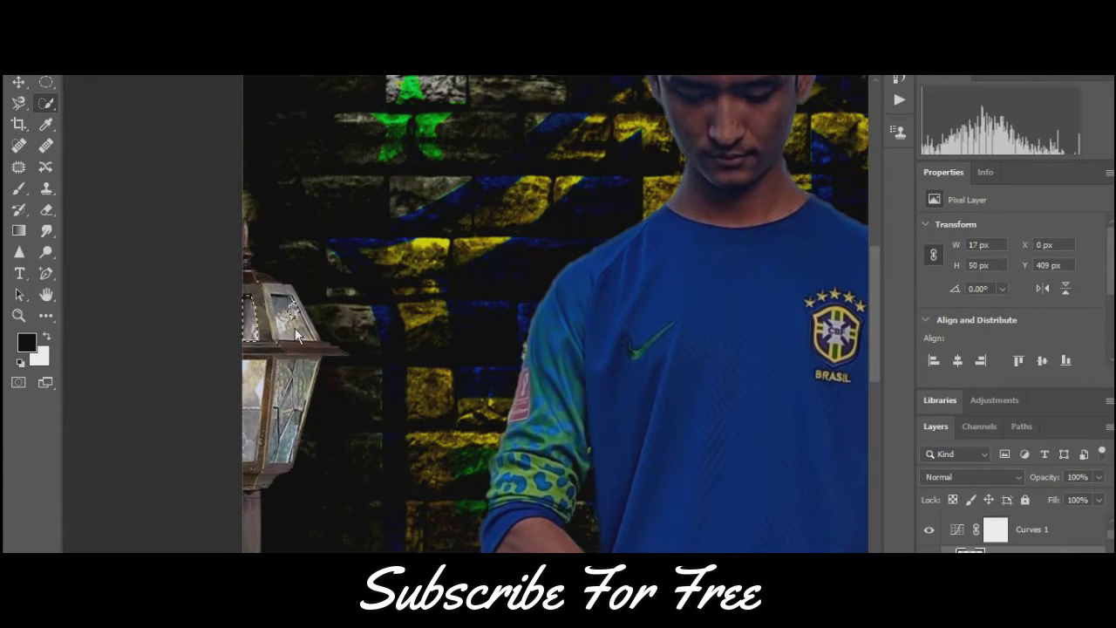
{"action": "left_click", "coordinate": [297, 336]}
{"action": "scroll", "coordinate": [297, 336], "scroll_direction": "up", "scroll_amount": 3}
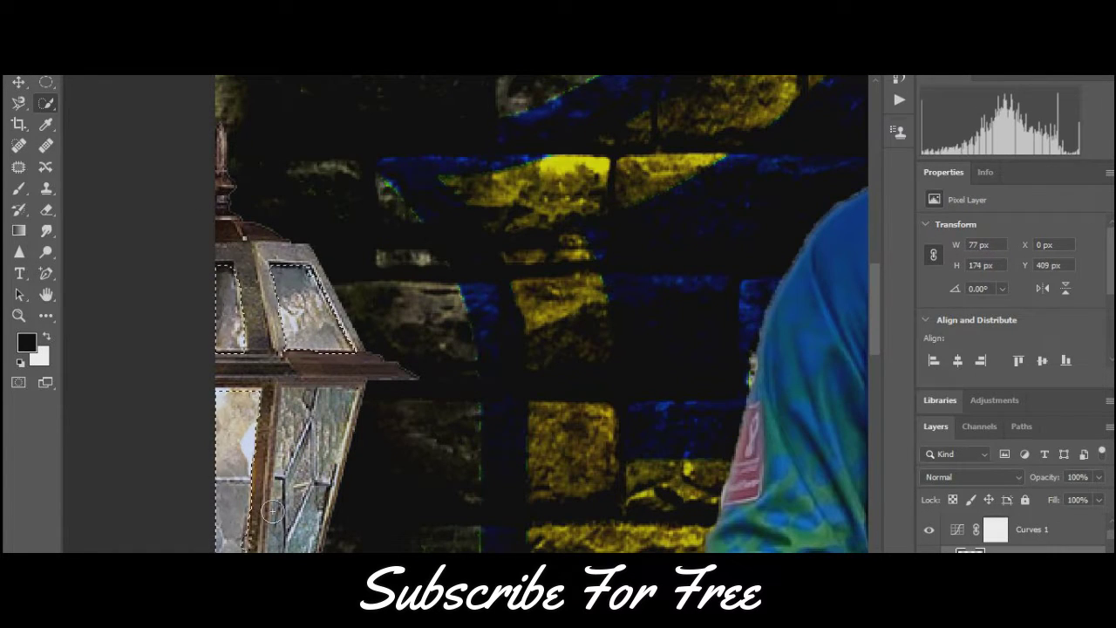
{"action": "left_click_drag", "start_coordinate": [272, 510], "coordinate": [253, 521]}
{"action": "left_click_drag", "start_coordinate": [275, 384], "coordinate": [345, 356]}
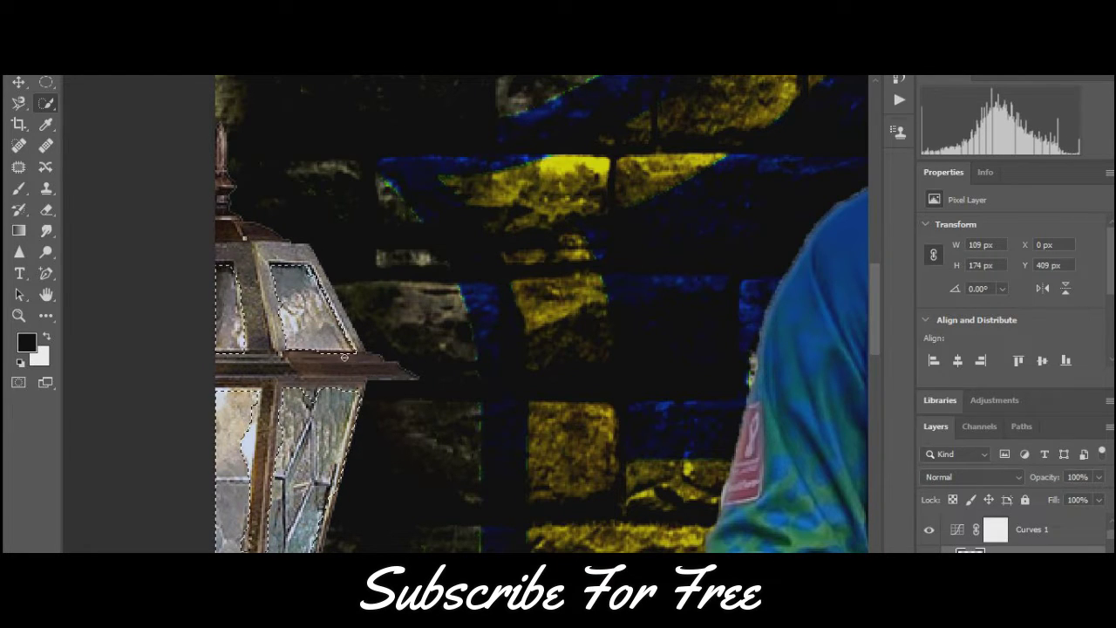
Paint the selected glass panes bright white so the lantern looks lit.
{"action": "scroll", "coordinate": [273, 444], "scroll_direction": "down", "scroll_amount": 1}
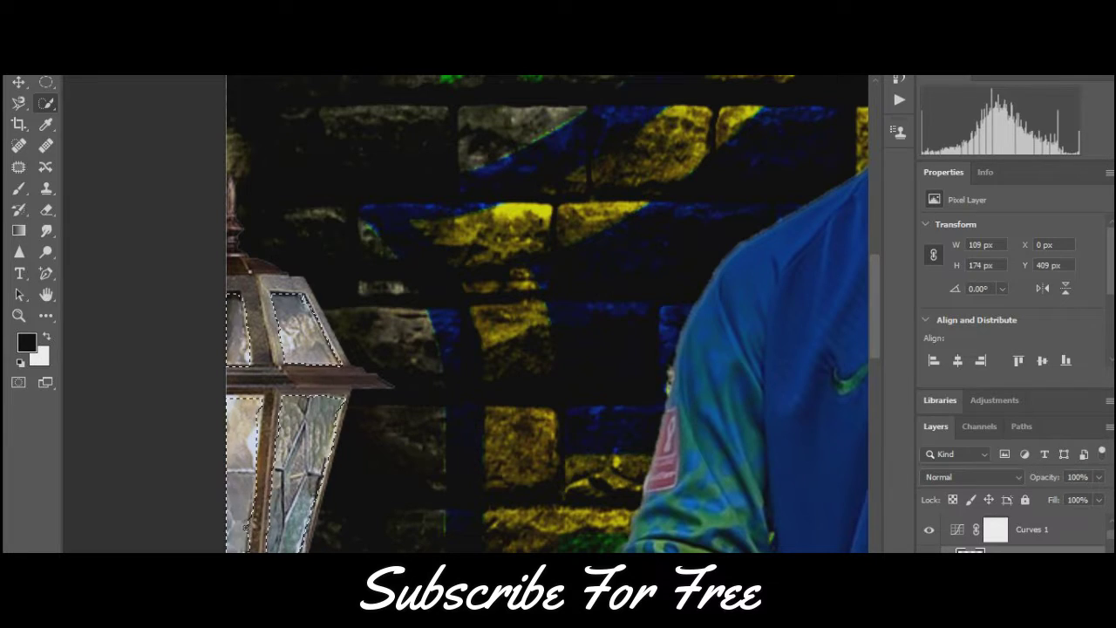
{"action": "scroll", "coordinate": [287, 494], "scroll_direction": "down", "scroll_amount": 1}
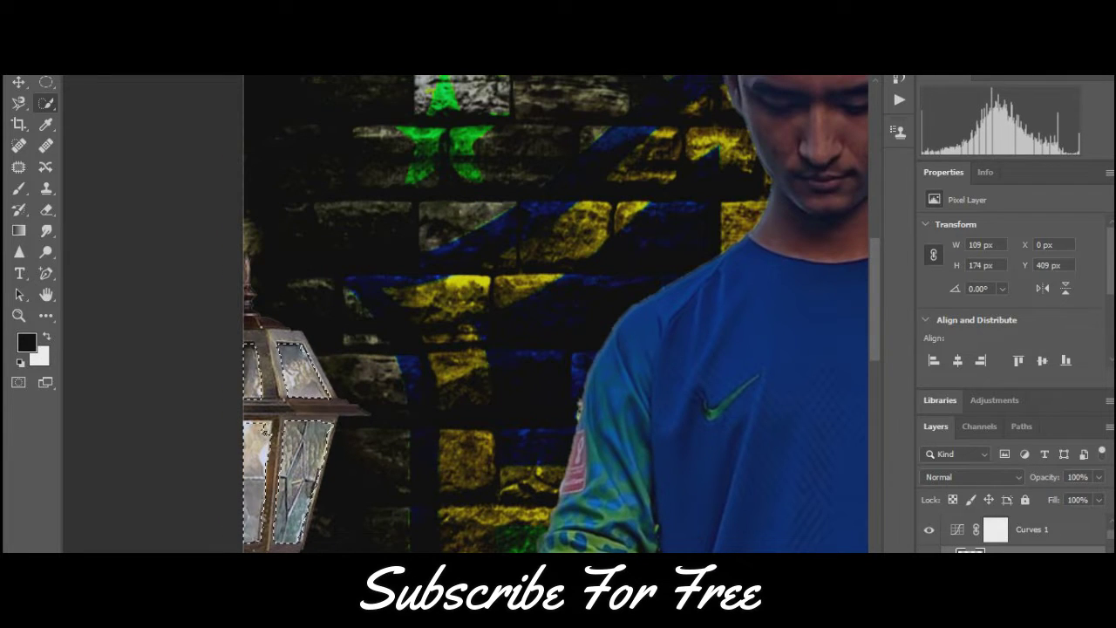
{"action": "scroll", "coordinate": [260, 456], "scroll_direction": "down", "scroll_amount": 1}
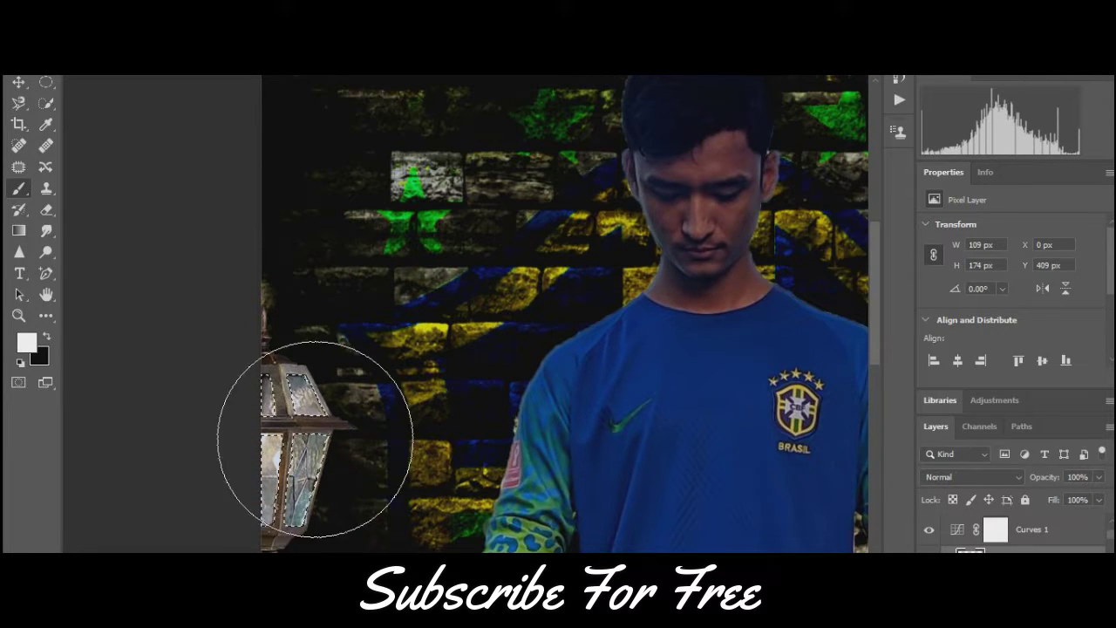
{"action": "scroll", "coordinate": [261, 427], "scroll_direction": "down", "scroll_amount": 1}
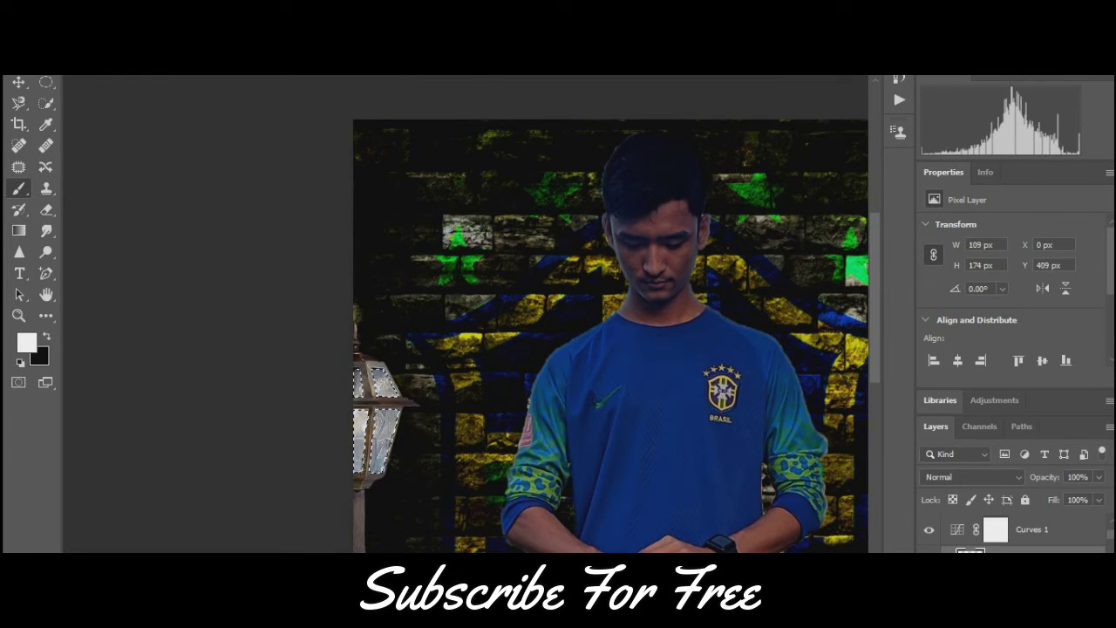
{"action": "left_click", "coordinate": [249, 197]}
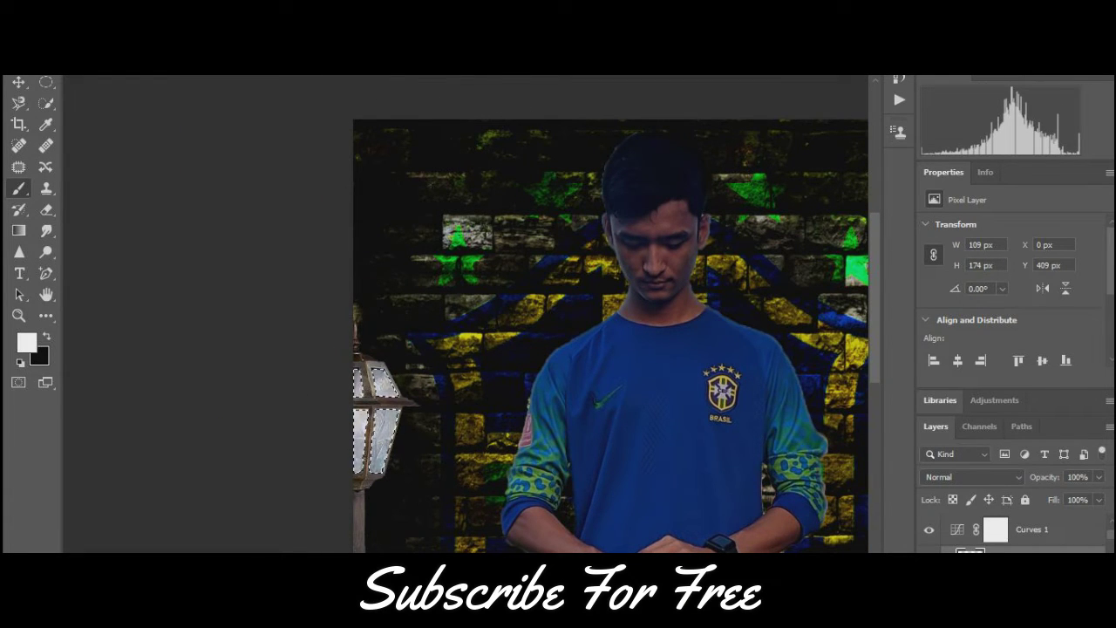
{"action": "scroll", "coordinate": [659, 461], "scroll_direction": "down", "scroll_amount": 1}
{"action": "scroll", "coordinate": [660, 461], "scroll_direction": "down", "scroll_amount": 1}
{"action": "scroll", "coordinate": [660, 461], "scroll_direction": "up", "scroll_amount": 3}
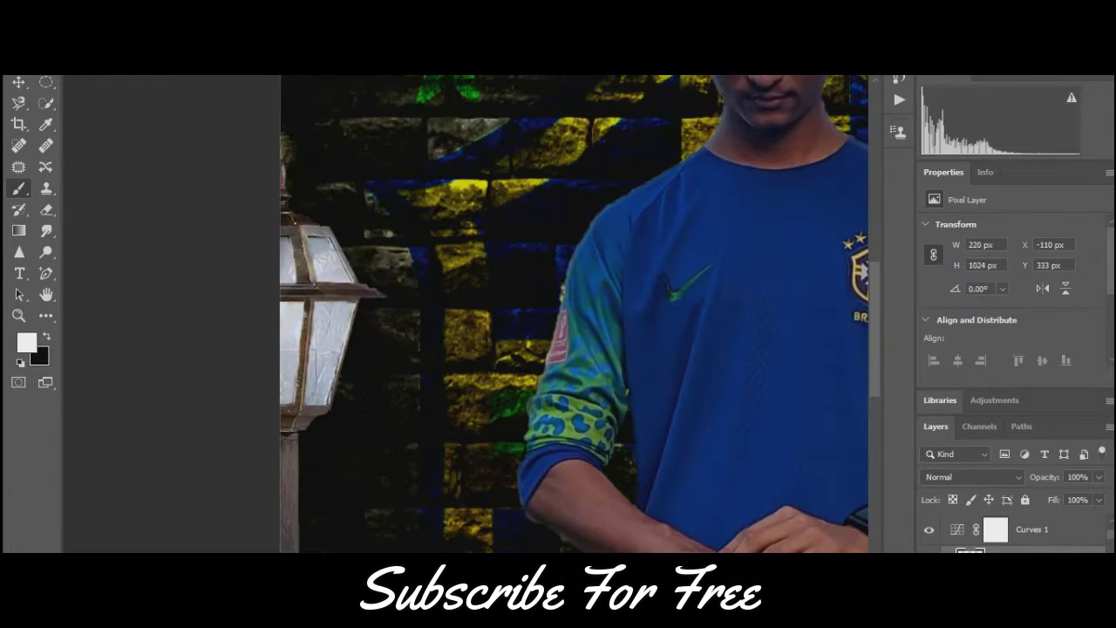
{"action": "scroll", "coordinate": [409, 419], "scroll_direction": "down", "scroll_amount": 2}
{"action": "scroll", "coordinate": [441, 488], "scroll_direction": "down", "scroll_amount": 1}
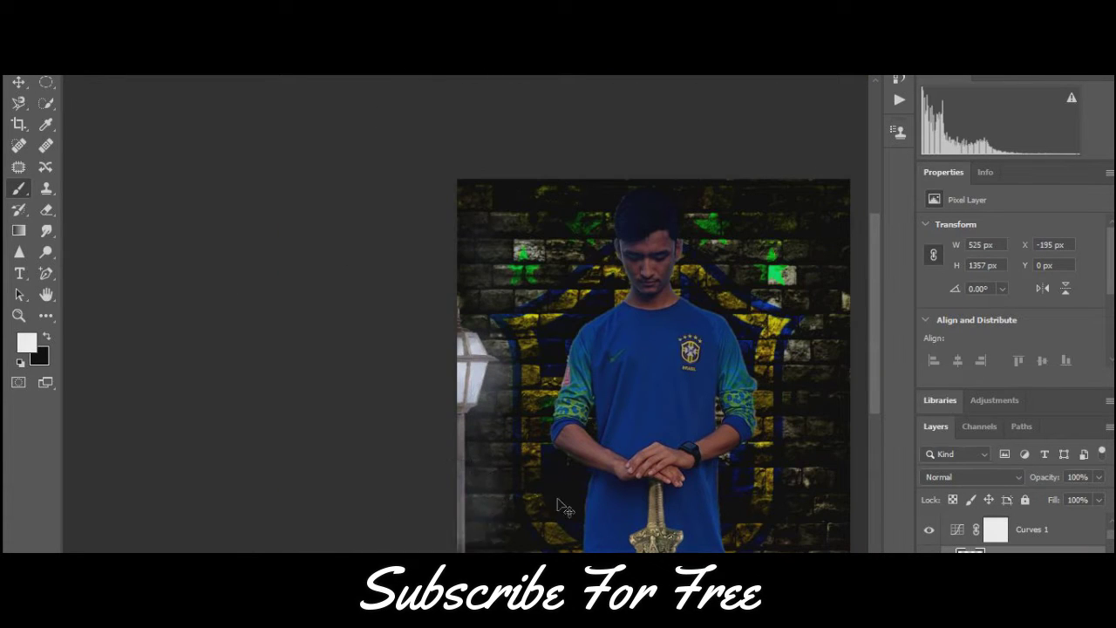
Make white the painting colour for the Color Balance mask.
{"action": "left_click", "coordinate": [470, 508]}
{"action": "scroll", "coordinate": [669, 379], "scroll_direction": "up", "scroll_amount": 2}
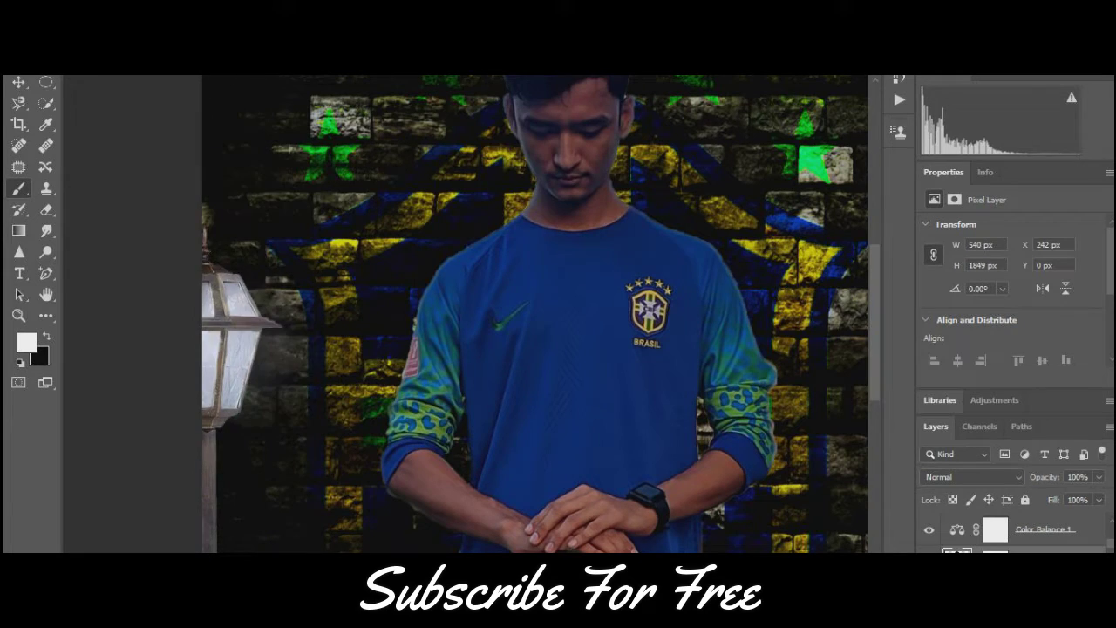
{"action": "scroll", "coordinate": [305, 353], "scroll_direction": "down", "scroll_amount": 1}
{"action": "scroll", "coordinate": [323, 519], "scroll_direction": "down", "scroll_amount": 3}
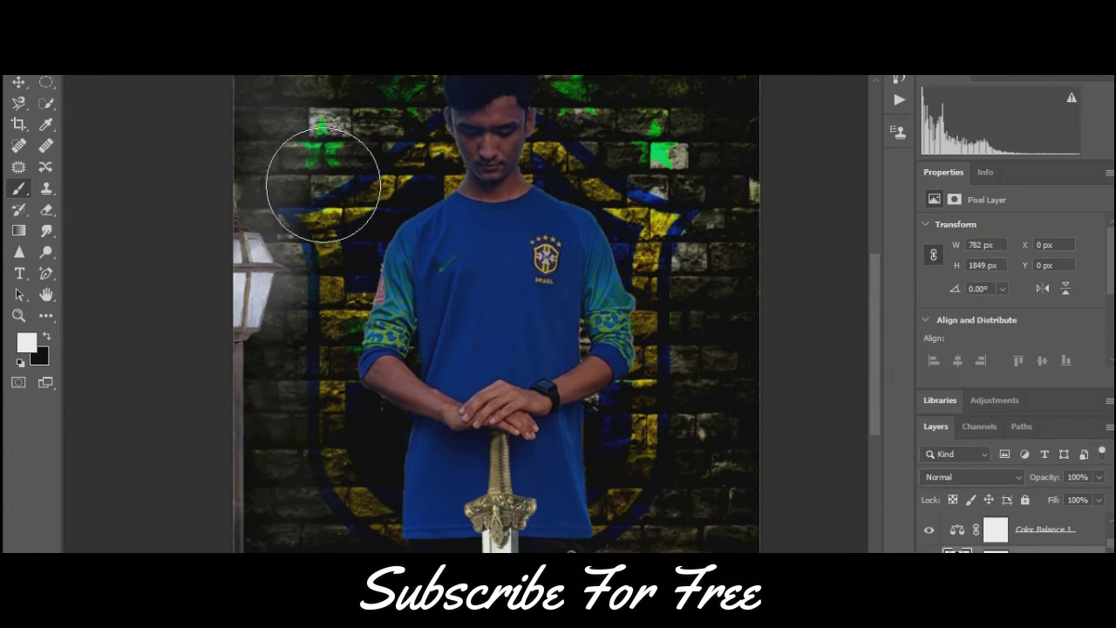
{"action": "key", "text": "x"}
{"action": "scroll", "coordinate": [116, 270], "scroll_direction": "down", "scroll_amount": 1}
{"action": "scroll", "coordinate": [448, 224], "scroll_direction": "up", "scroll_amount": 2}
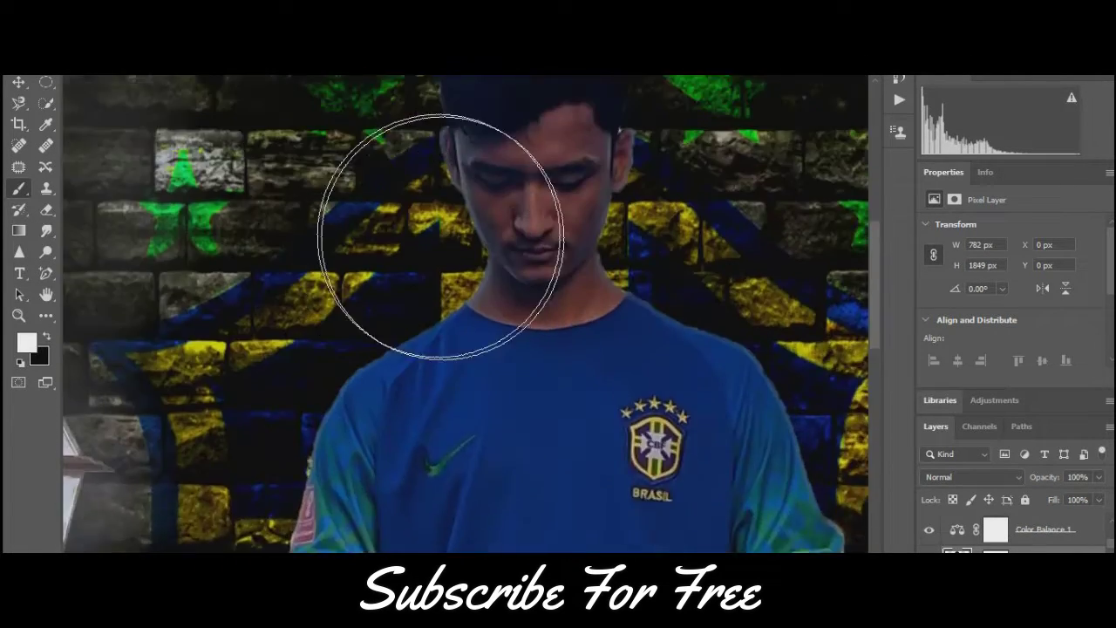
{"action": "scroll", "coordinate": [469, 270], "scroll_direction": "up", "scroll_amount": 1}
{"action": "scroll", "coordinate": [469, 270], "scroll_direction": "up", "scroll_amount": 2}
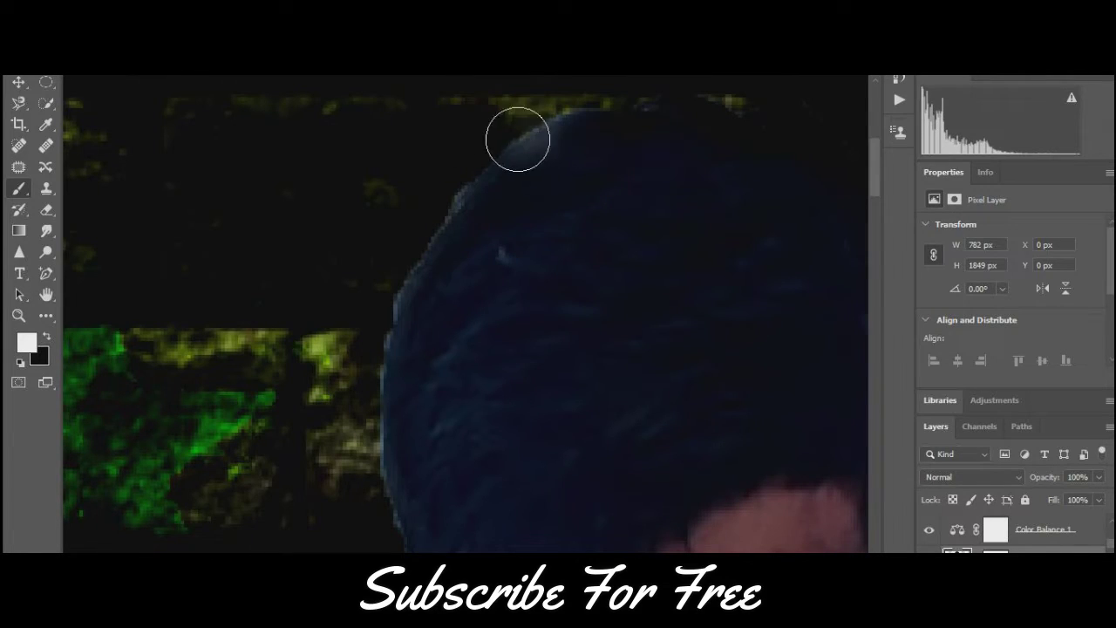
Paint white on the mask along the man's shoulder, sleeve and hair edge.
{"action": "mouse_move", "coordinate": [596, 262]}
{"action": "left_mouse_down"}
{"action": "mouse_move", "coordinate": [552, 515]}
{"action": "mouse_move", "coordinate": [387, 410]}
{"action": "mouse_move", "coordinate": [535, 523]}
{"action": "mouse_move", "coordinate": [519, 514]}
{"action": "left_mouse_up"}
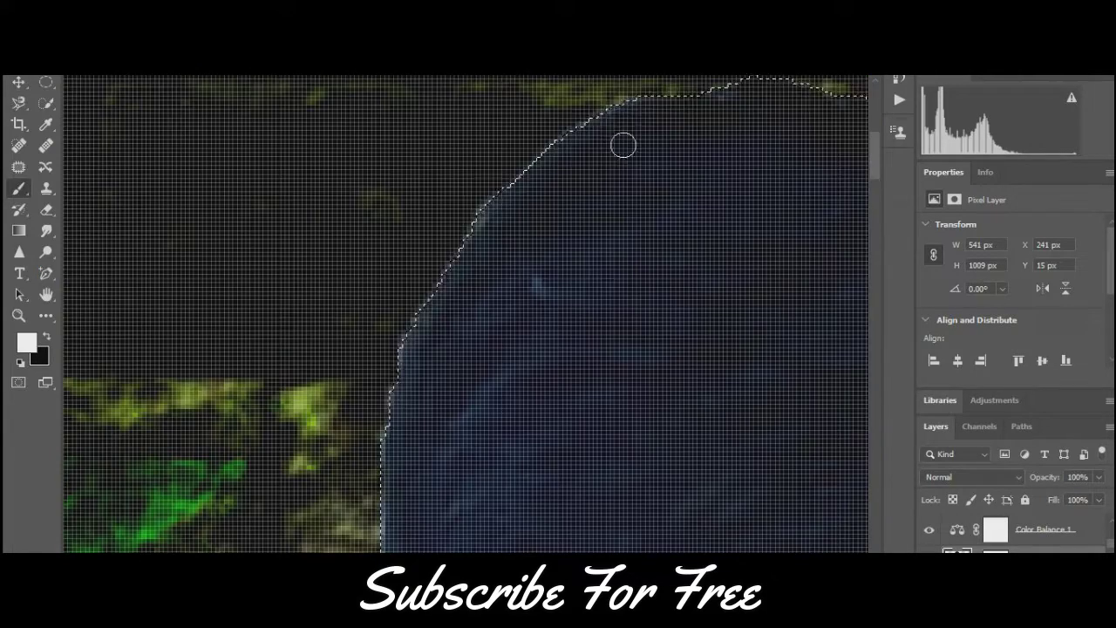
{"action": "mouse_move", "coordinate": [580, 107]}
{"action": "left_mouse_down"}
{"action": "mouse_move", "coordinate": [458, 254]}
{"action": "mouse_move", "coordinate": [398, 498]}
{"action": "left_mouse_up"}
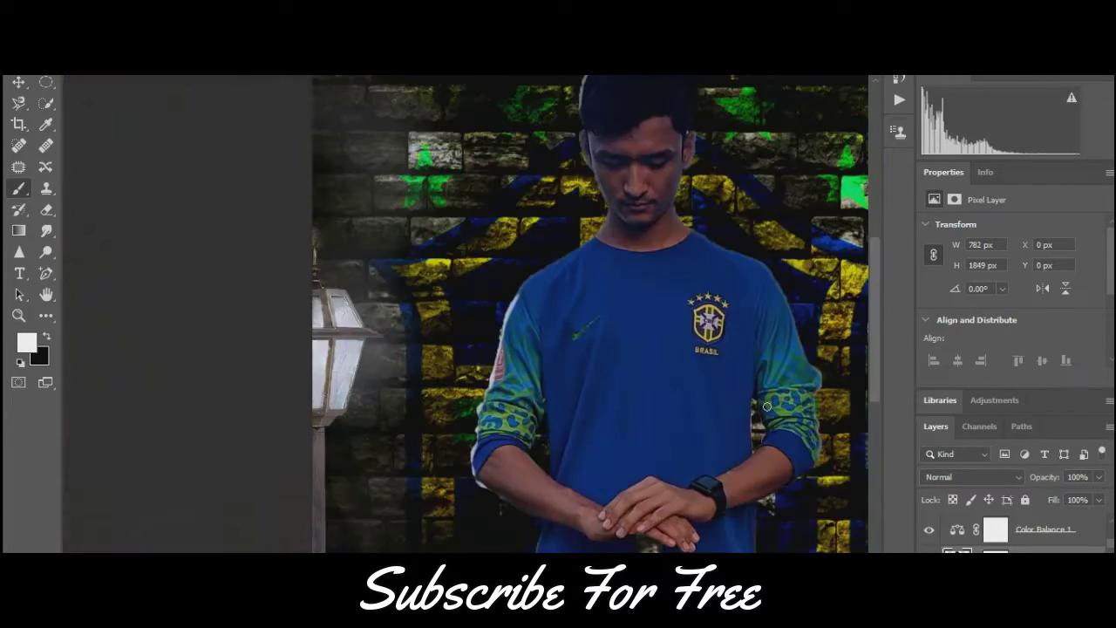
{"action": "scroll", "coordinate": [766, 406], "scroll_direction": "down", "scroll_amount": 3}
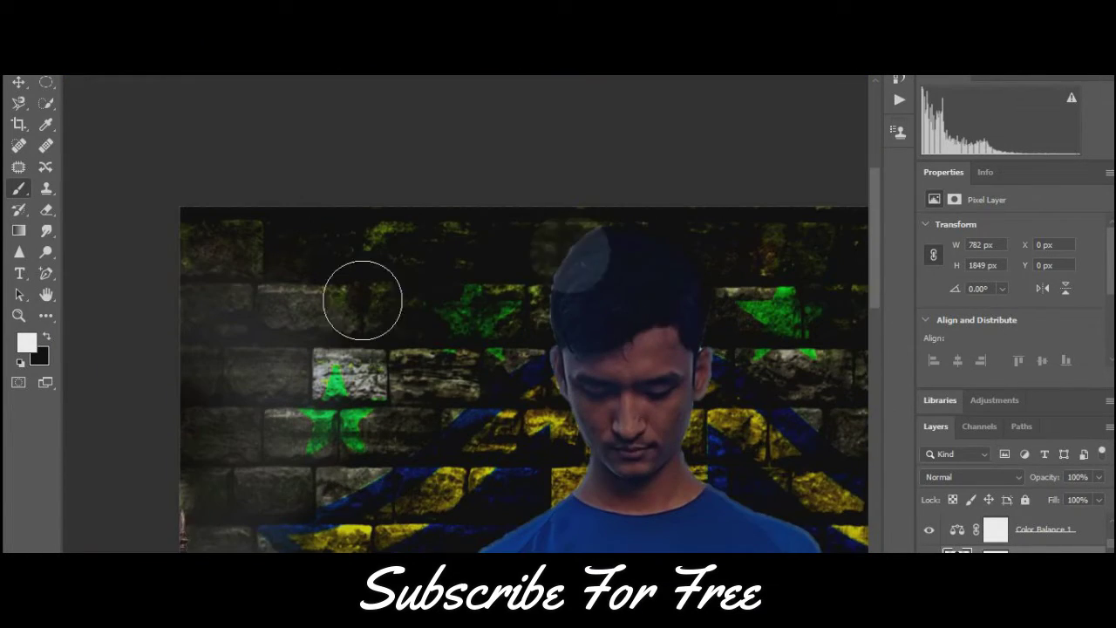
{"action": "scroll", "coordinate": [452, 325], "scroll_direction": "right", "scroll_amount": 5}
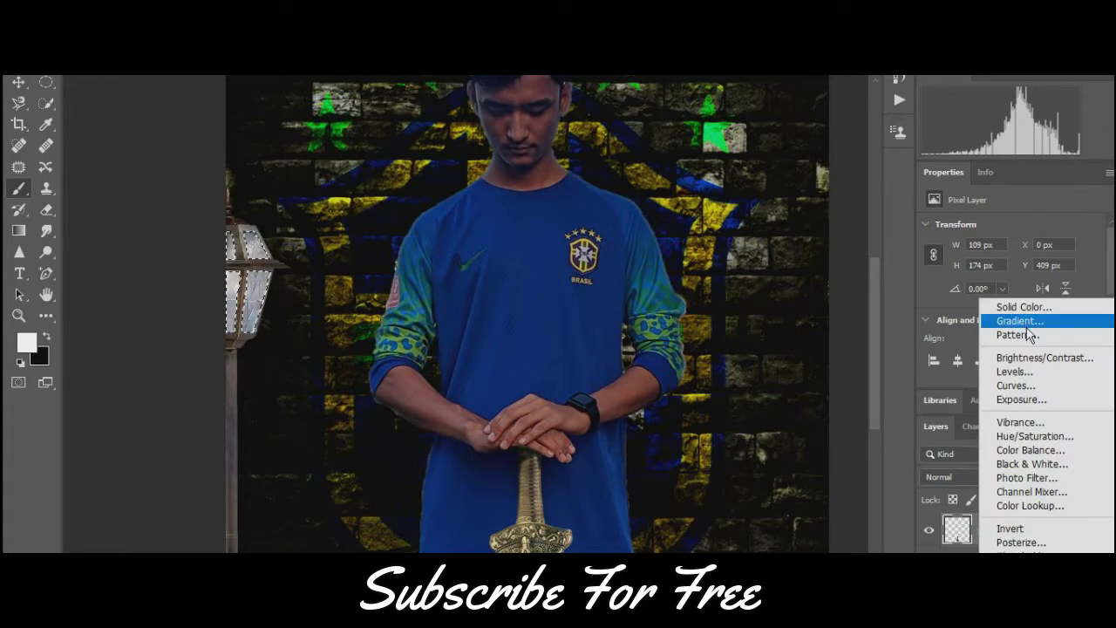
Add a yellow Solid Color fill layer and set its blend mode to Multiply.
{"action": "left_click", "coordinate": [1023, 307]}
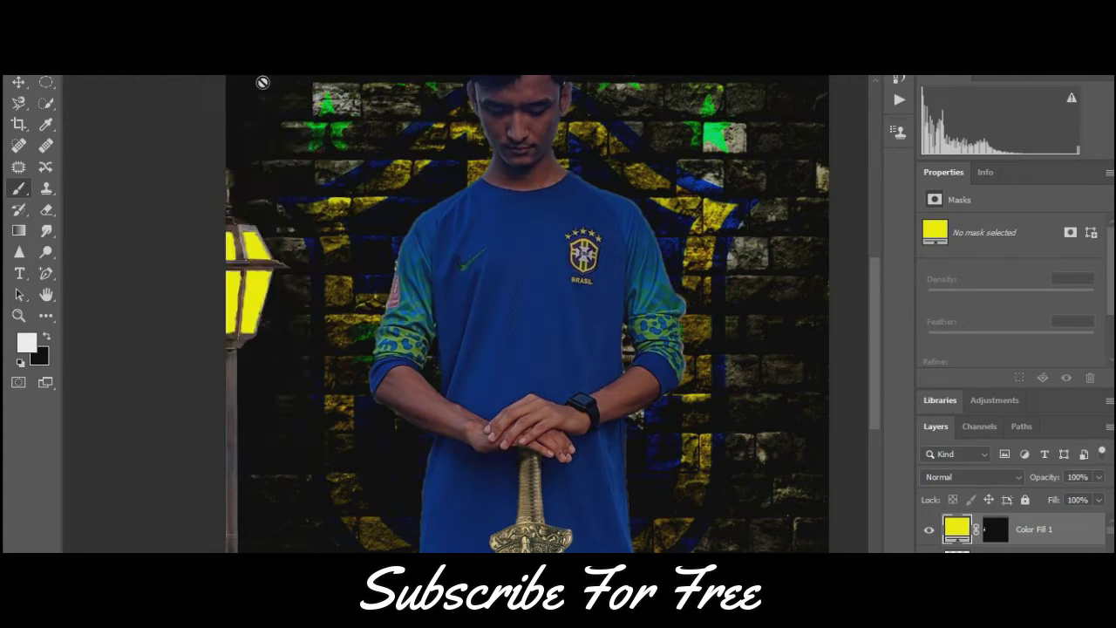
{"action": "left_click", "coordinate": [994, 529]}
{"action": "left_click", "coordinate": [954, 476]}
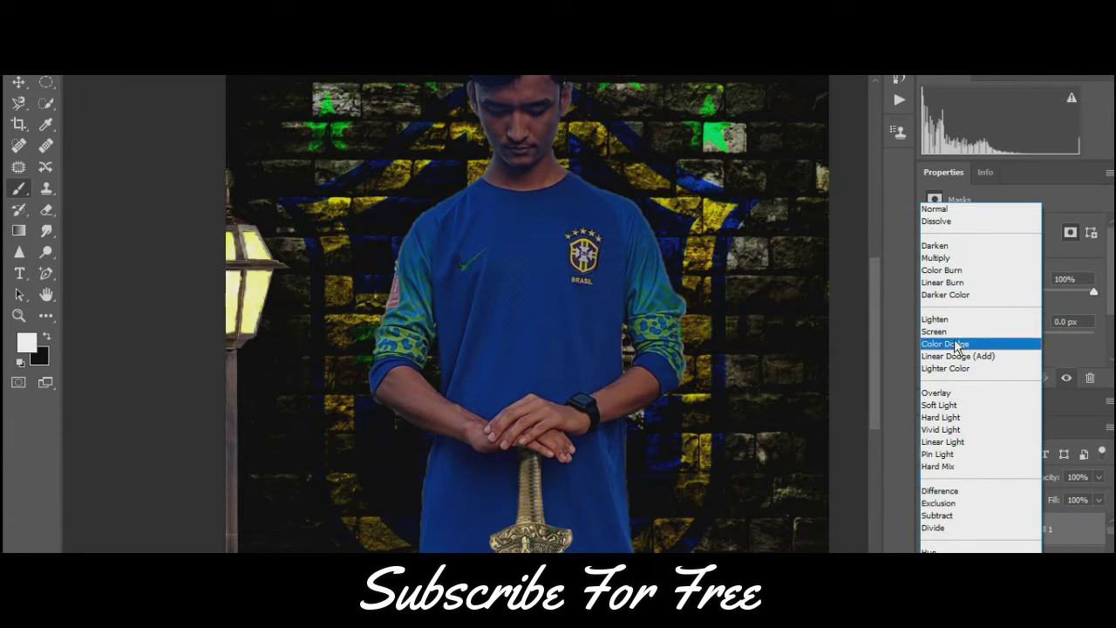
{"action": "left_click", "coordinate": [936, 258]}
Set the foreground colour to white and select Layer 2 holding the man.
{"action": "left_click", "coordinate": [26, 342]}
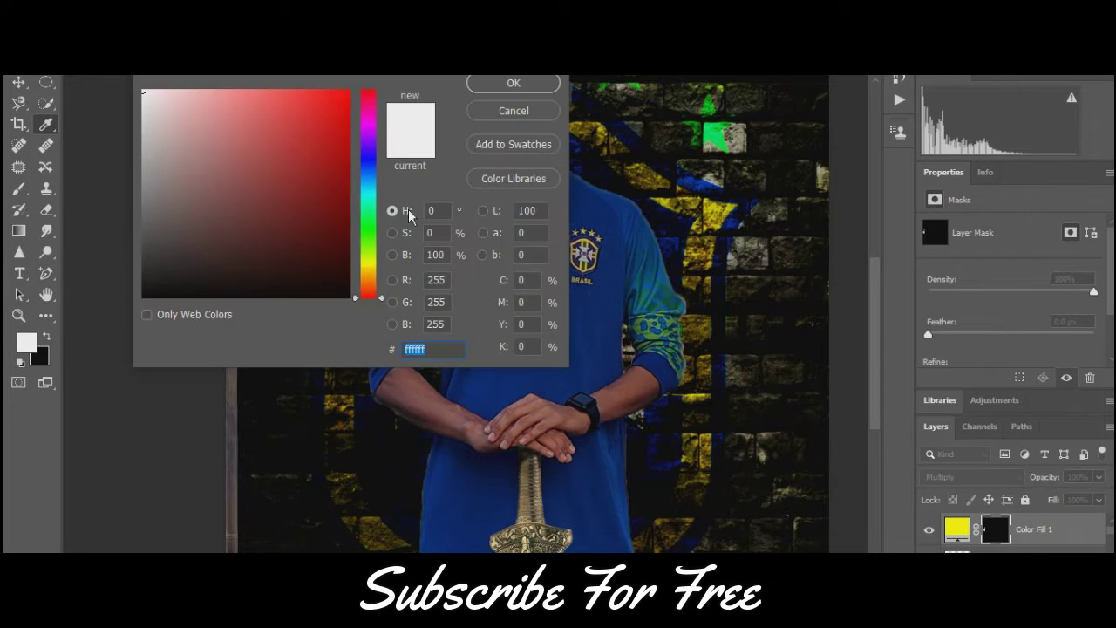
{"action": "left_click", "coordinate": [366, 262]}
{"action": "left_click", "coordinate": [308, 95]}
{"action": "left_click", "coordinate": [533, 110]}
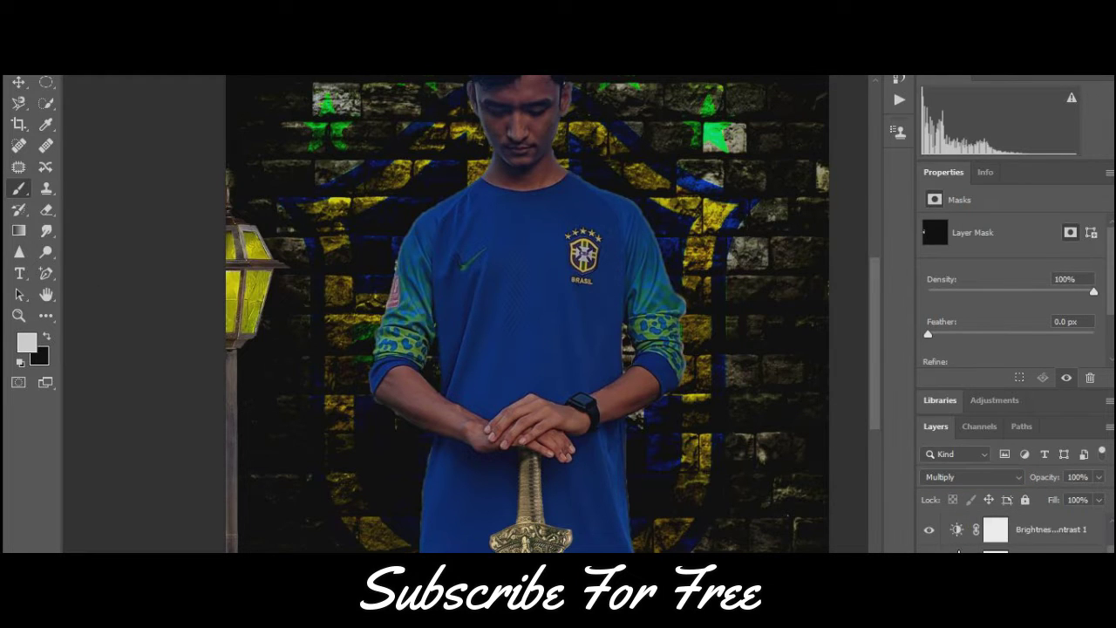
{"action": "left_click", "coordinate": [959, 549]}
Zoom out to the whole image and sample the lamp's yellow as painting colour.
{"action": "key", "text": "ctrl+minus"}
{"action": "left_click", "coordinate": [26, 342]}
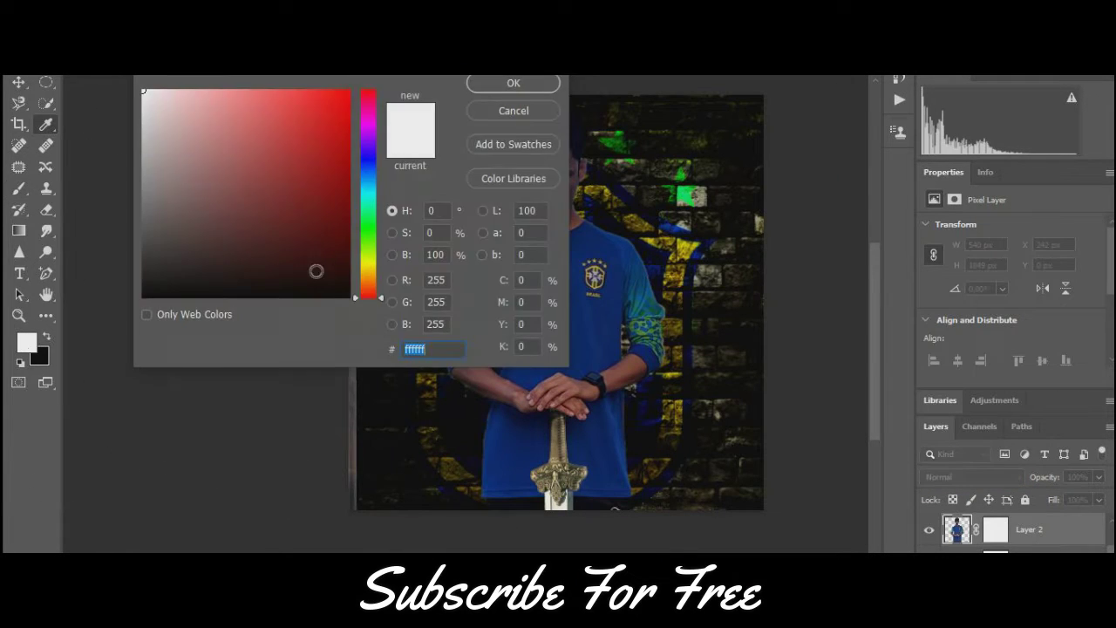
{"action": "left_click", "coordinate": [514, 83]}
{"action": "left_click", "coordinate": [361, 279], "text": "alt"}
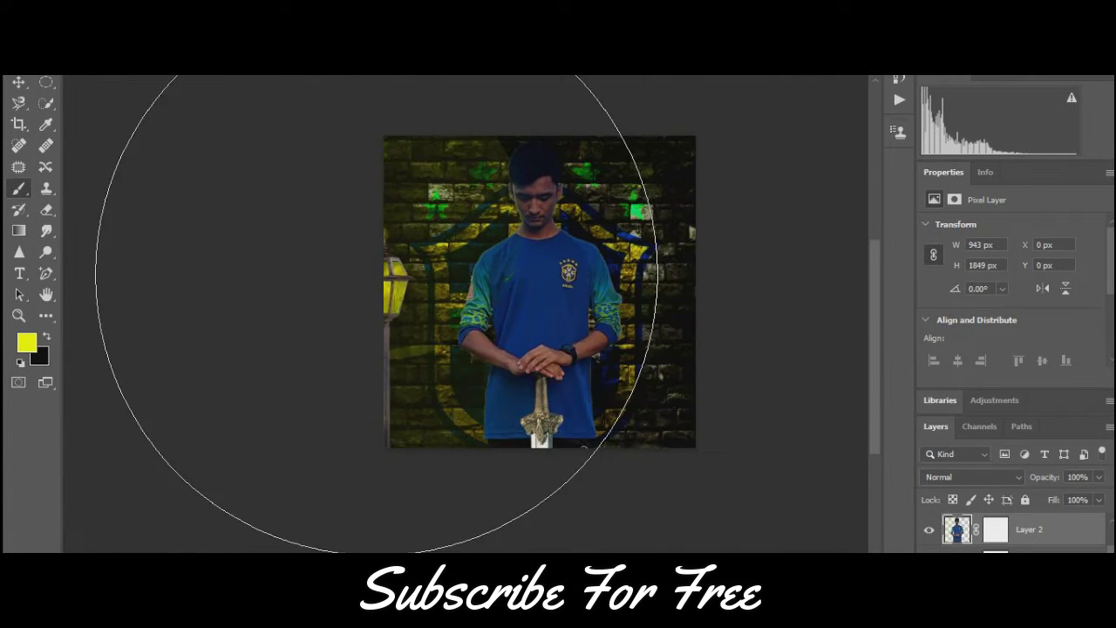
Resize the brush and paint the glow onto the lamp's glass panes.
{"action": "right_click", "coordinate": [601, 297]}
{"action": "key", "text": "Escape"}
{"action": "scroll", "coordinate": [373, 403], "scroll_direction": "up", "scroll_amount": 3}
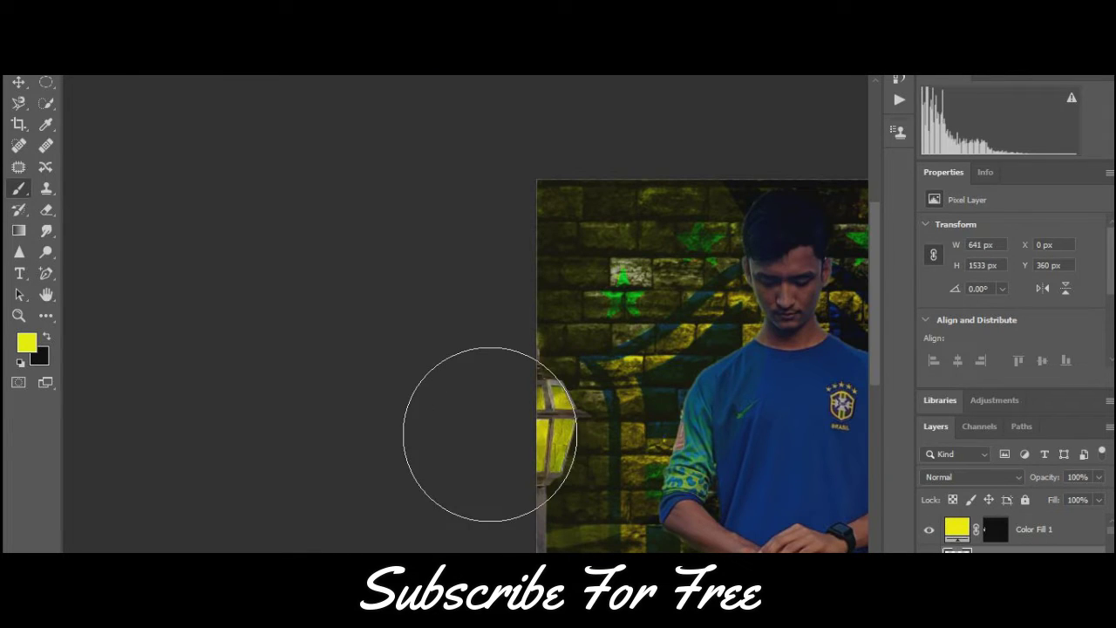
{"action": "right_click", "coordinate": [536, 399]}
{"action": "key", "text": "Escape"}
{"action": "scroll", "coordinate": [526, 395], "scroll_direction": "up", "scroll_amount": 3}
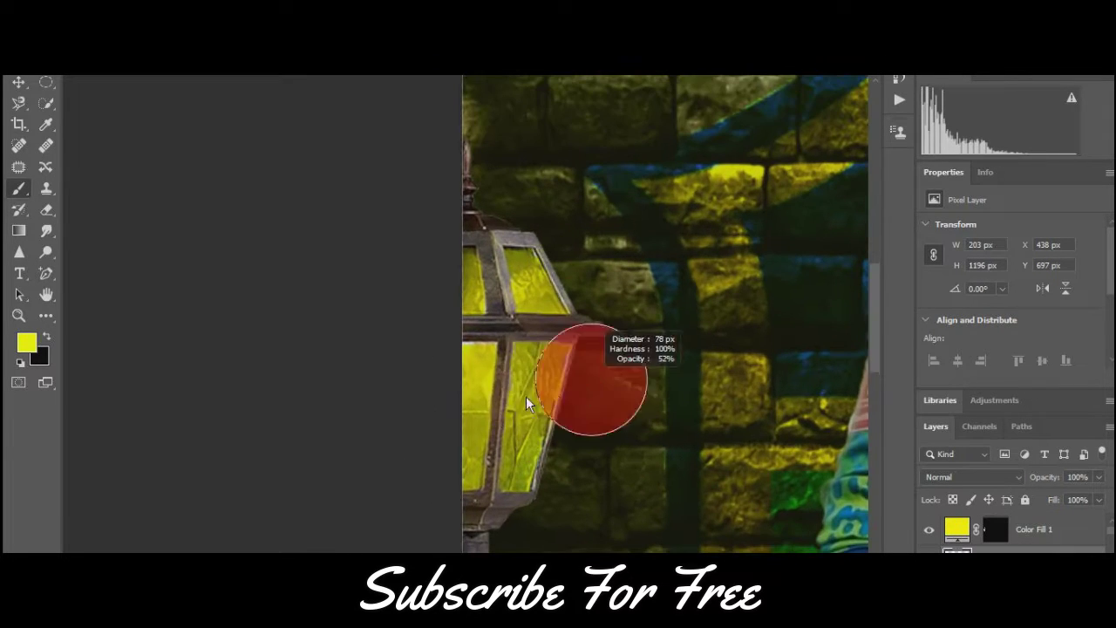
{"action": "left_click_drag", "start_coordinate": [525, 396], "coordinate": [499, 385]}
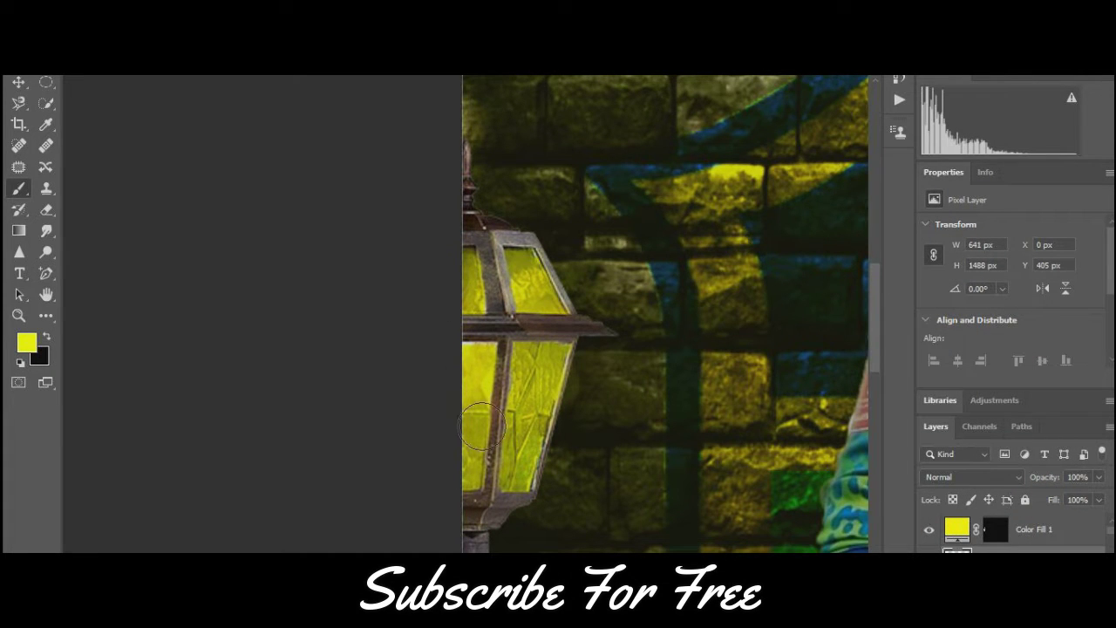
{"action": "scroll", "coordinate": [481, 424], "scroll_direction": "down", "scroll_amount": 5}
Select Layer 2 and leave its blend mode unchanged.
{"action": "scroll", "coordinate": [564, 462], "scroll_direction": "up", "scroll_amount": 2}
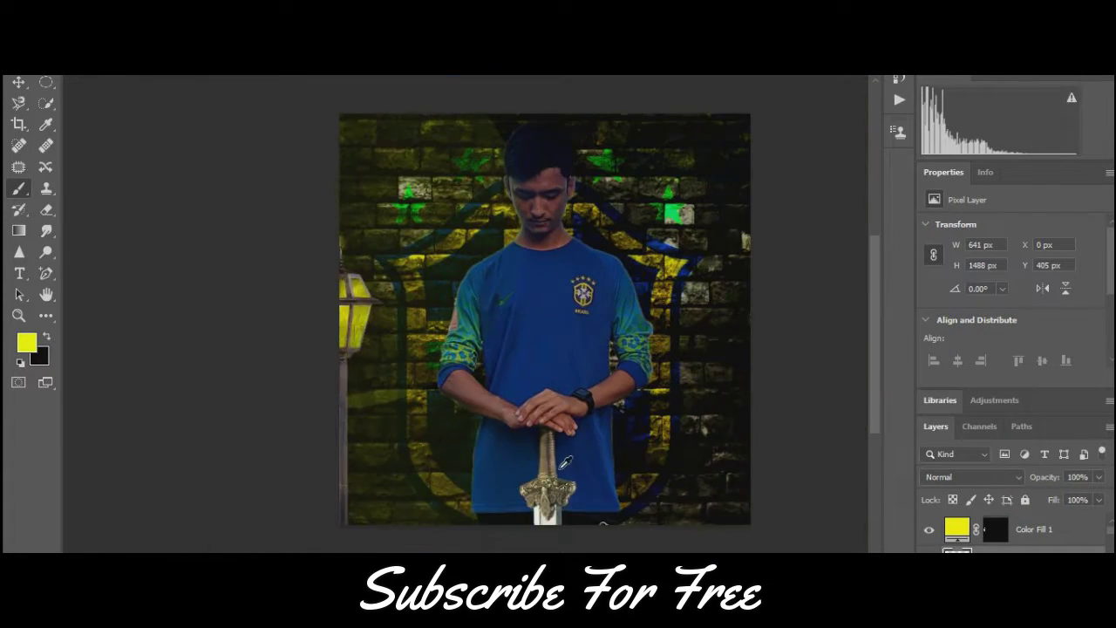
{"action": "scroll", "coordinate": [565, 462], "scroll_direction": "up", "scroll_amount": 1}
{"action": "left_click", "coordinate": [957, 529]}
{"action": "scroll", "coordinate": [508, 281], "scroll_direction": "up", "scroll_amount": 3}
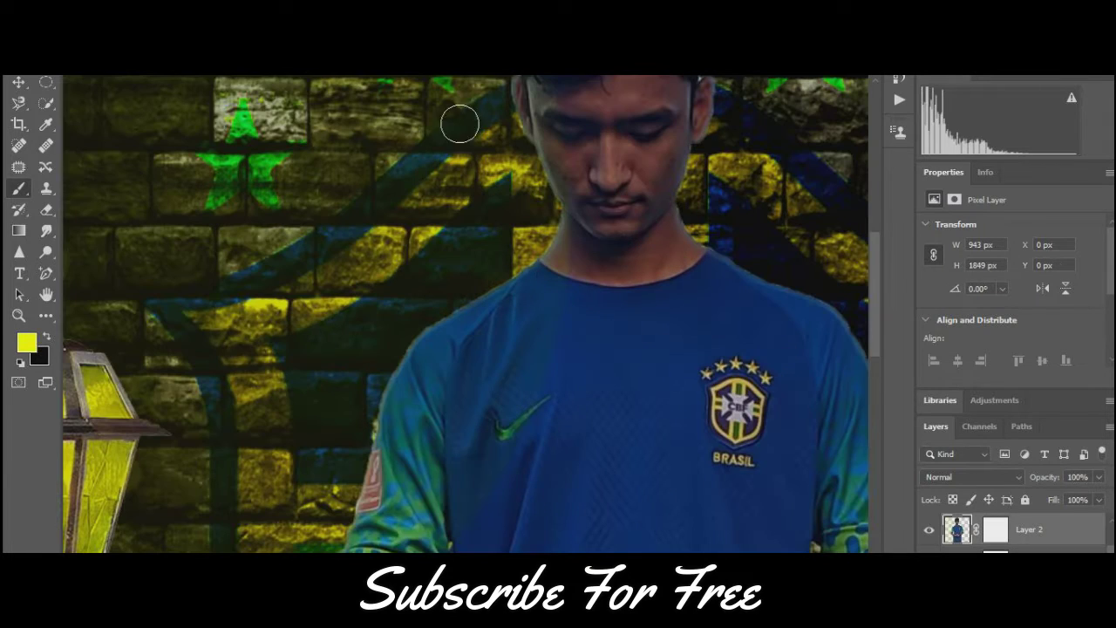
{"action": "left_click", "coordinate": [218, 69]}
{"action": "left_click", "coordinate": [535, 281]}
{"action": "scroll", "coordinate": [511, 252], "scroll_direction": "up", "scroll_amount": 3}
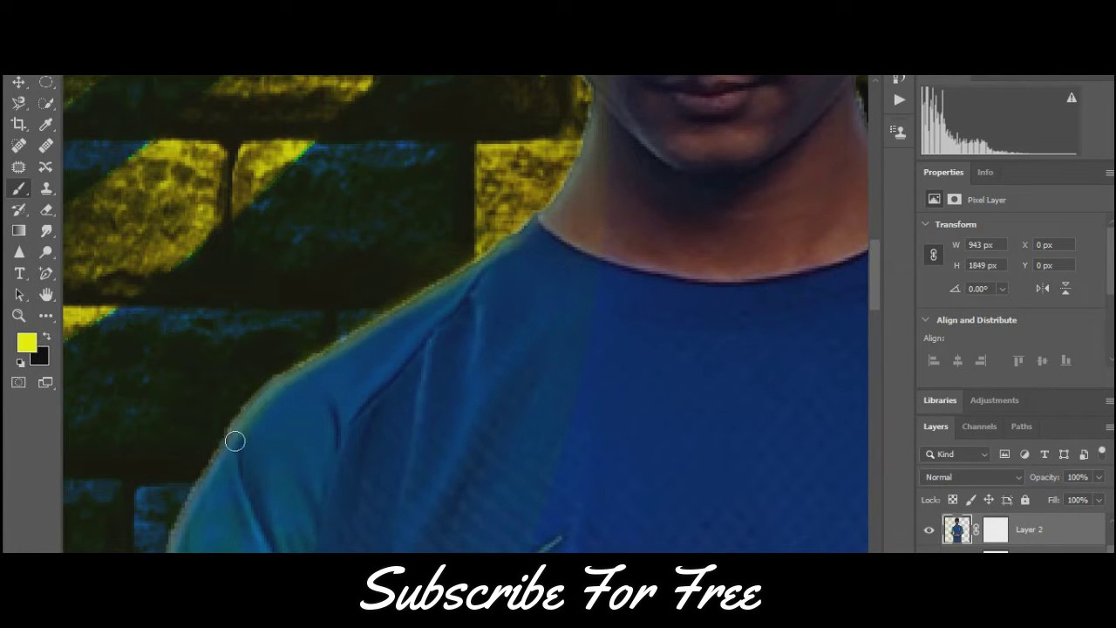
Zoom in around the chest and Nike logo to inspect the man's cut-out edges.
{"action": "left_click_drag", "start_coordinate": [234, 441], "coordinate": [351, 76]}
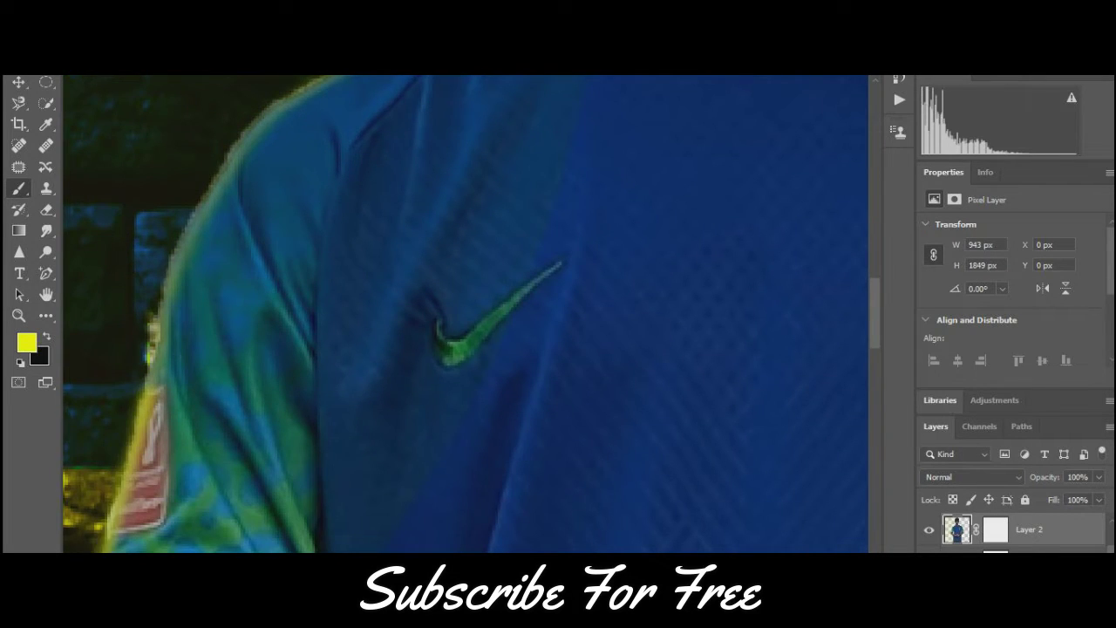
{"action": "scroll", "coordinate": [484, 524], "scroll_direction": "down", "scroll_amount": 5}
{"action": "scroll", "coordinate": [484, 524], "scroll_direction": "up", "scroll_amount": 5}
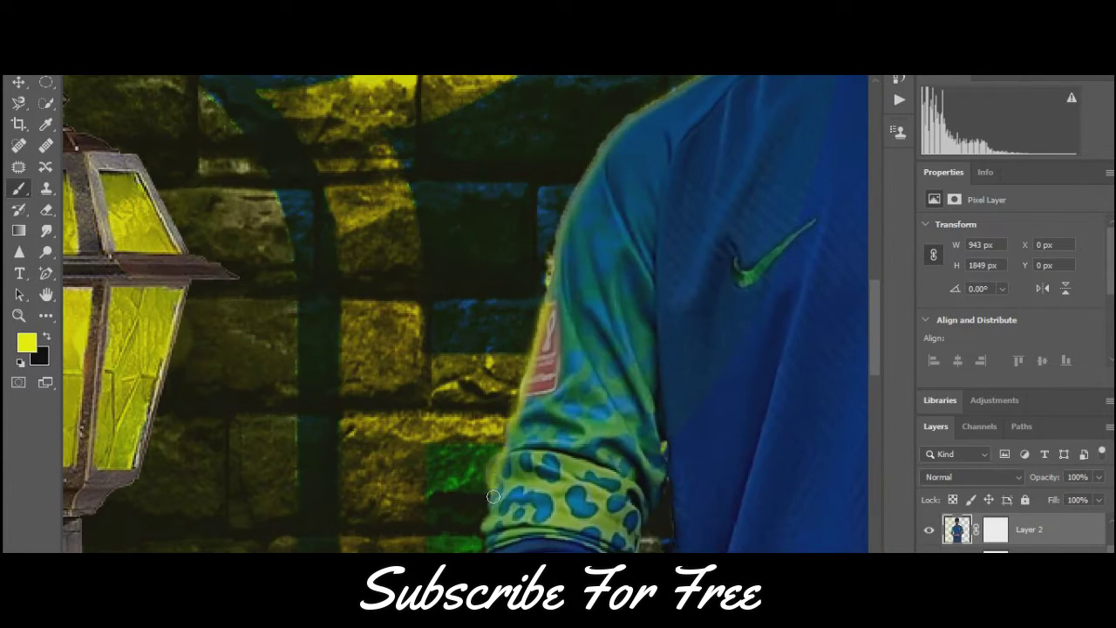
{"action": "scroll", "coordinate": [494, 496], "scroll_direction": "down", "scroll_amount": 5}
{"action": "scroll", "coordinate": [662, 523], "scroll_direction": "up", "scroll_amount": 4}
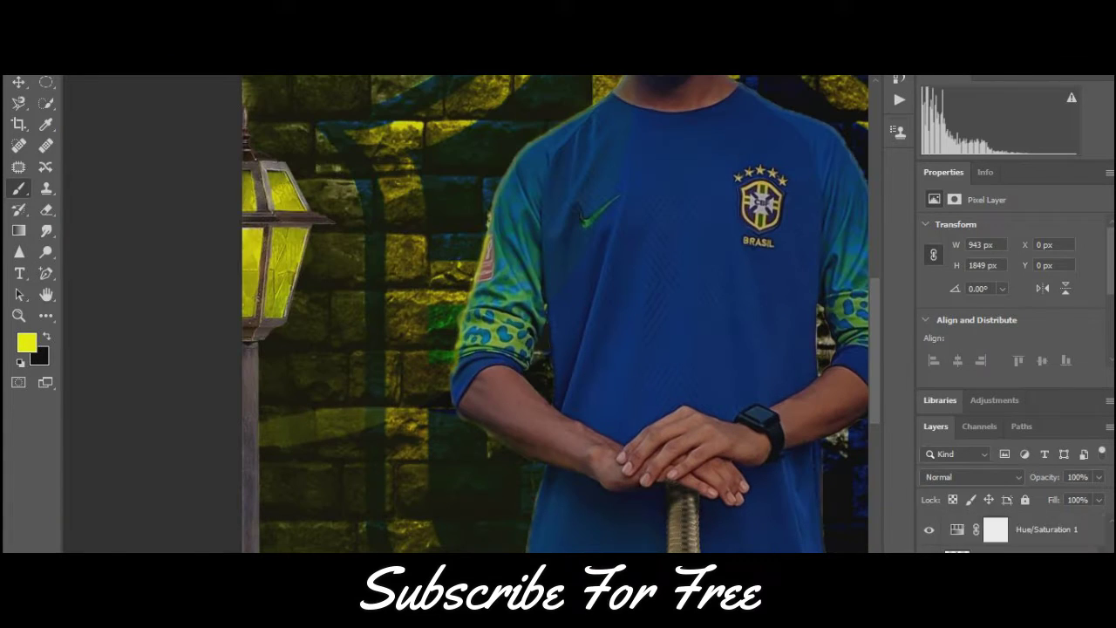
{"action": "scroll", "coordinate": [562, 416], "scroll_direction": "down", "scroll_amount": 1}
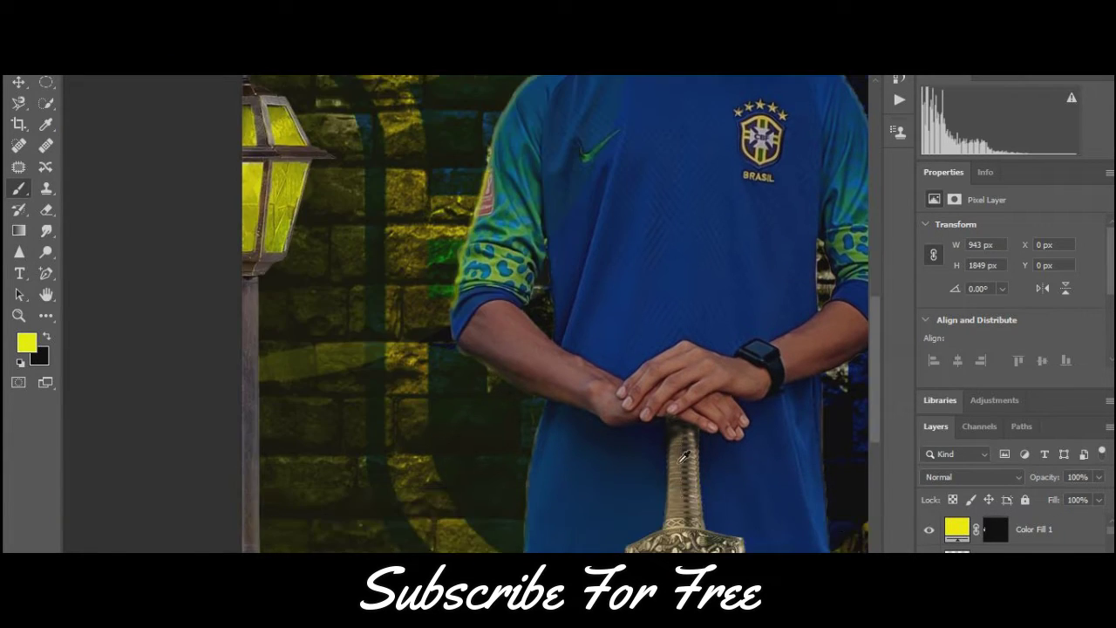
{"action": "scroll", "coordinate": [562, 417], "scroll_direction": "down", "scroll_amount": 3}
{"action": "scroll", "coordinate": [562, 416], "scroll_direction": "down", "scroll_amount": 1}
{"action": "scroll", "coordinate": [541, 392], "scroll_direction": "up", "scroll_amount": 3}
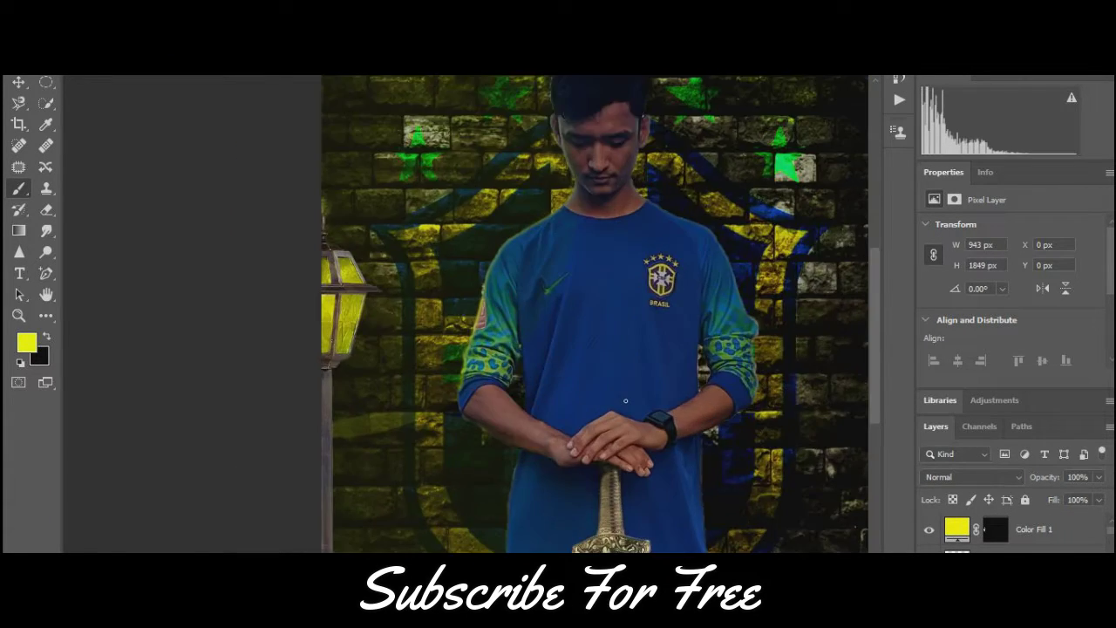
{"action": "scroll", "coordinate": [516, 369], "scroll_direction": "up", "scroll_amount": 4}
{"action": "scroll", "coordinate": [515, 369], "scroll_direction": "down", "scroll_amount": 5}
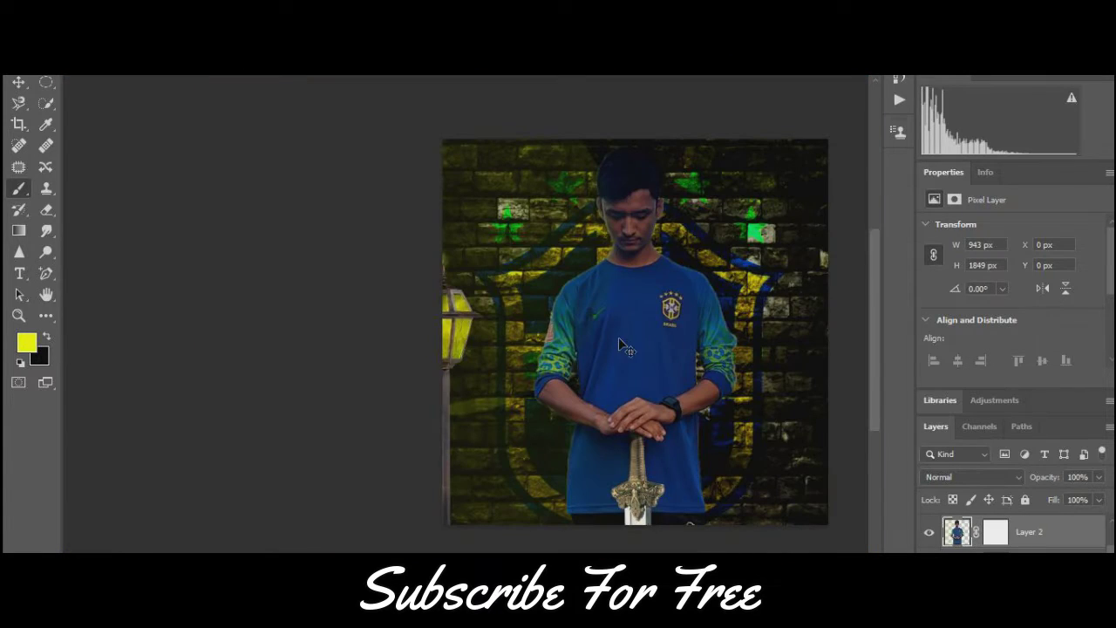
{"action": "scroll", "coordinate": [621, 345], "scroll_direction": "down", "scroll_amount": 1}
{"action": "scroll", "coordinate": [542, 447], "scroll_direction": "up", "scroll_amount": 2}
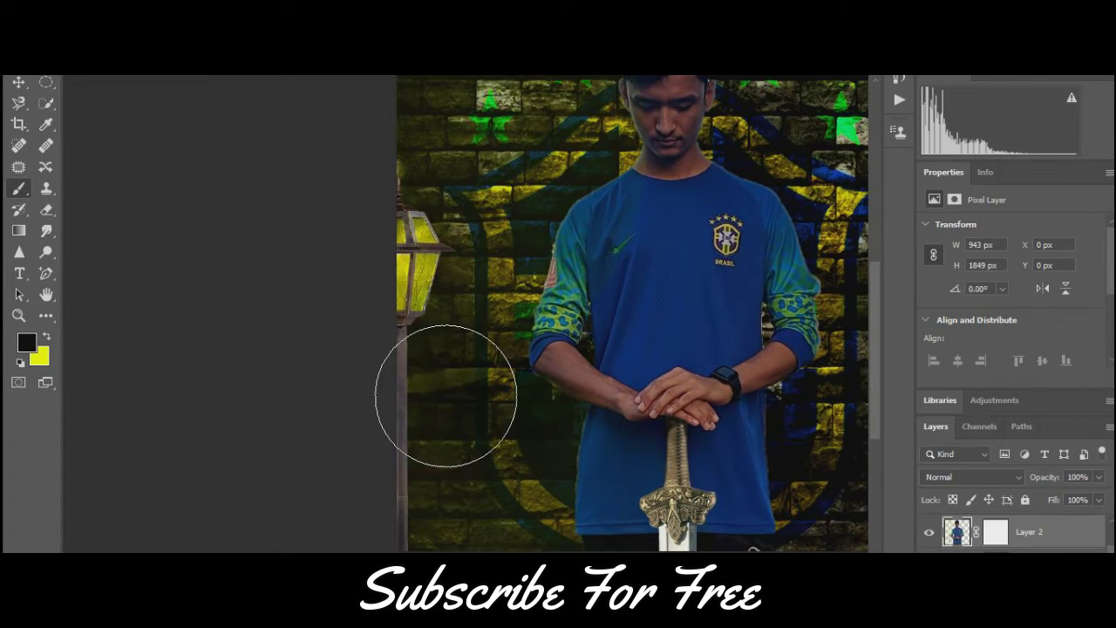
{"action": "scroll", "coordinate": [446, 395], "scroll_direction": "down", "scroll_amount": 1}
Swap the colours so black is the painting colour for darkening the wall near the lamp base.
{"action": "key", "text": "x"}
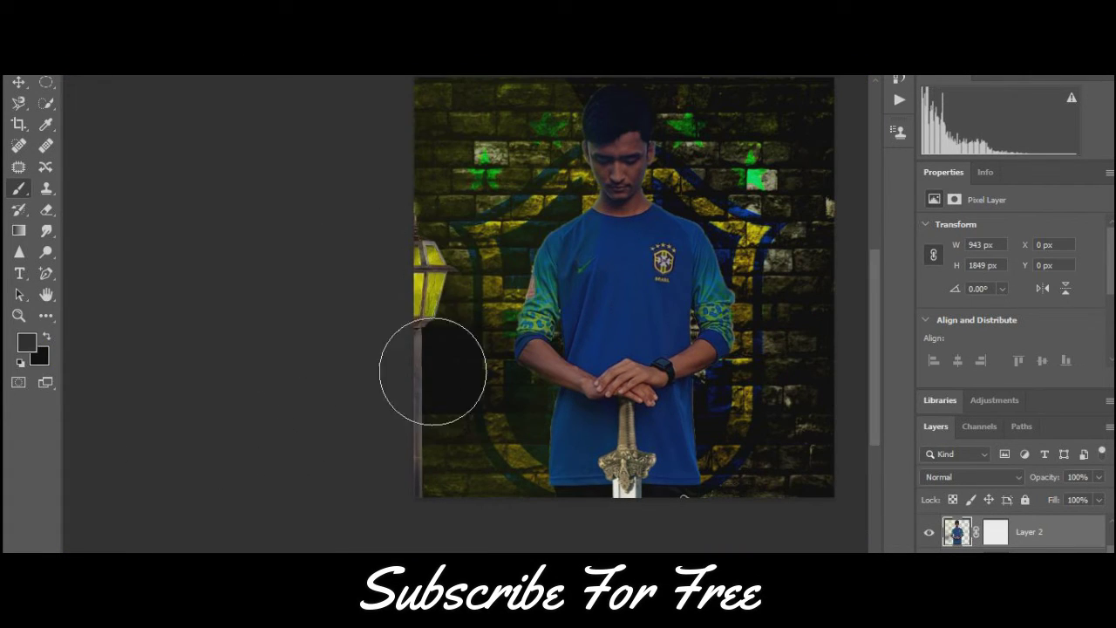
{"action": "scroll", "coordinate": [434, 401], "scroll_direction": "down", "scroll_amount": 2}
{"action": "scroll", "coordinate": [554, 354], "scroll_direction": "up", "scroll_amount": 1}
Set the foreground colour to yellow #ffff00.
{"action": "left_click", "coordinate": [26, 342]}
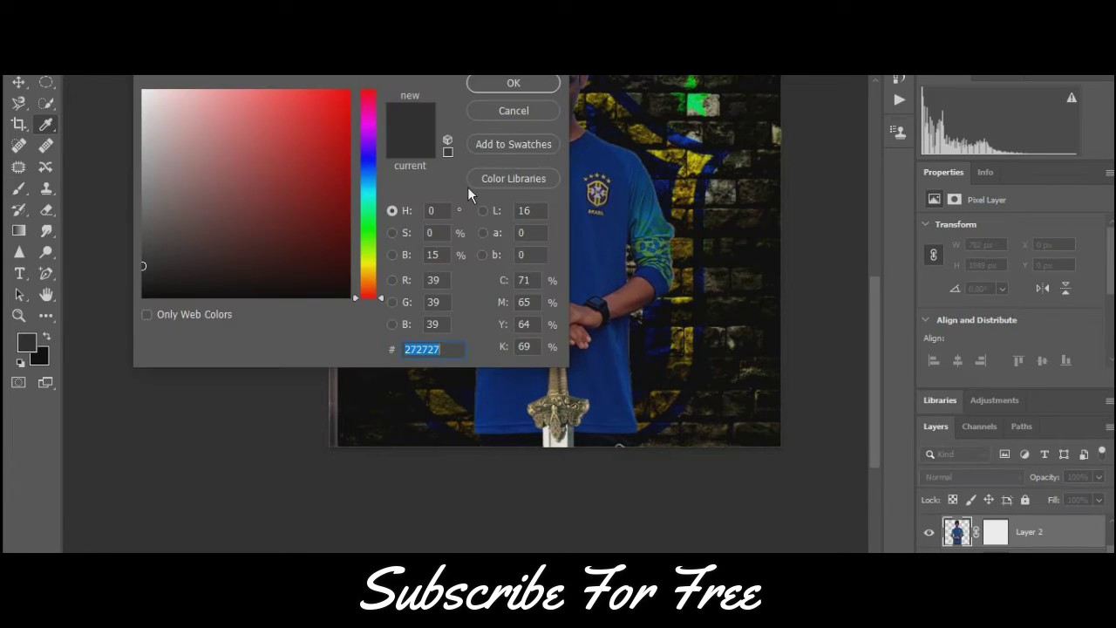
{"action": "type", "text": "ffff00"}
{"action": "left_click", "coordinate": [505, 82]}
{"action": "scroll", "coordinate": [518, 252], "scroll_direction": "down", "scroll_amount": 1}
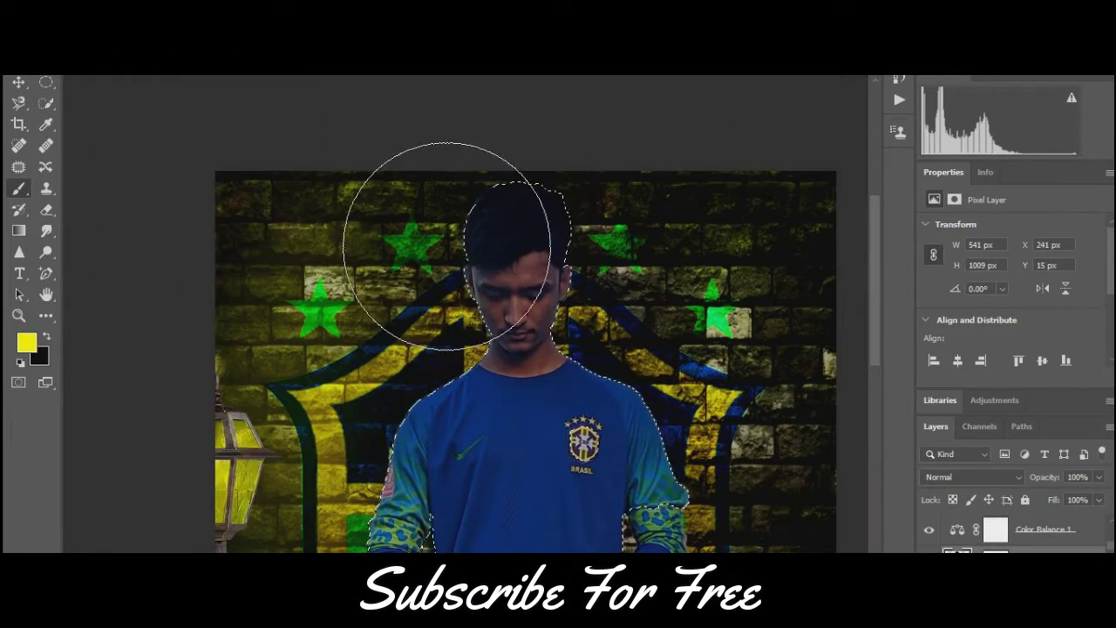
{"action": "scroll", "coordinate": [349, 418], "scroll_direction": "down", "scroll_amount": 2}
{"action": "scroll", "coordinate": [136, 349], "scroll_direction": "down", "scroll_amount": 1}
{"action": "scroll", "coordinate": [336, 473], "scroll_direction": "down", "scroll_amount": 2}
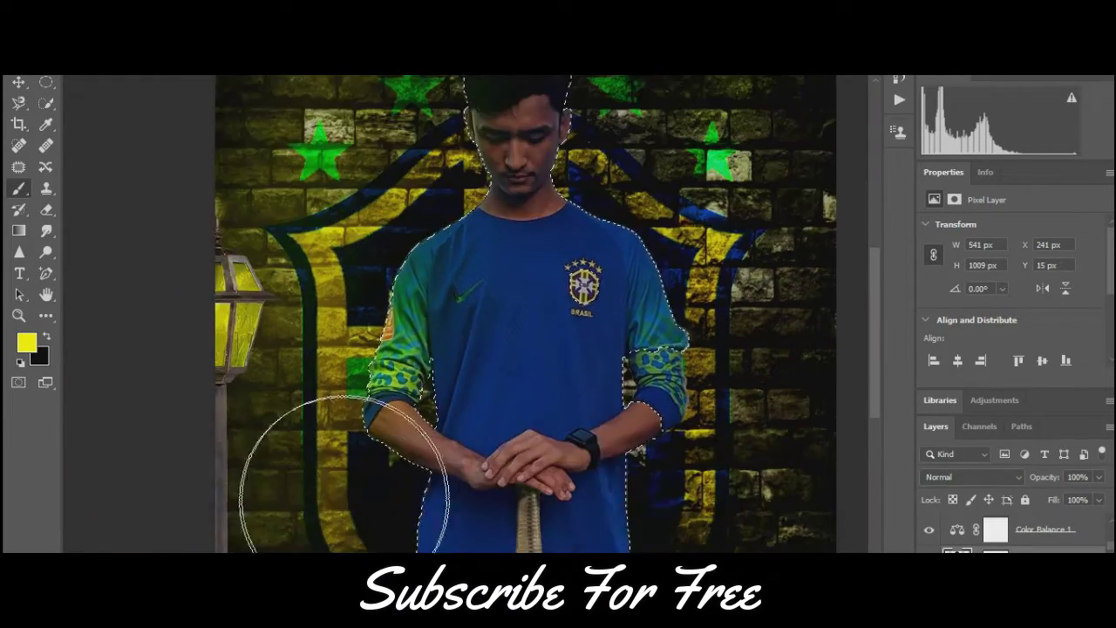
{"action": "scroll", "coordinate": [358, 497], "scroll_direction": "down", "scroll_amount": 1}
{"action": "scroll", "coordinate": [353, 483], "scroll_direction": "down", "scroll_amount": 1}
{"action": "scroll", "coordinate": [418, 523], "scroll_direction": "down", "scroll_amount": 2}
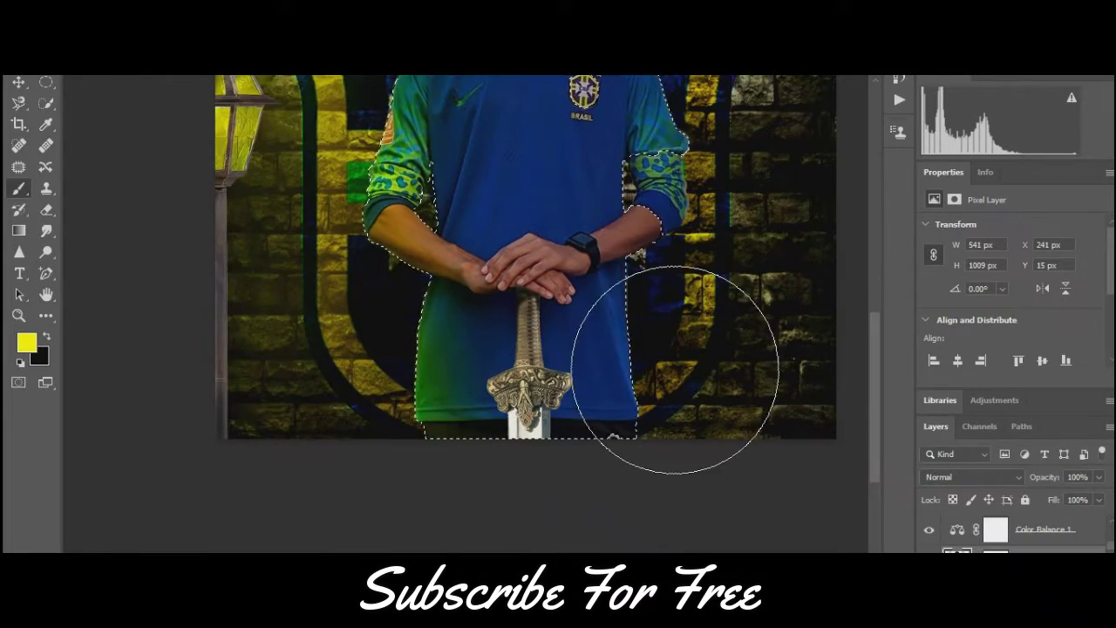
{"action": "scroll", "coordinate": [675, 369], "scroll_direction": "up", "scroll_amount": 5}
{"action": "scroll", "coordinate": [551, 276], "scroll_direction": "down", "scroll_amount": 2}
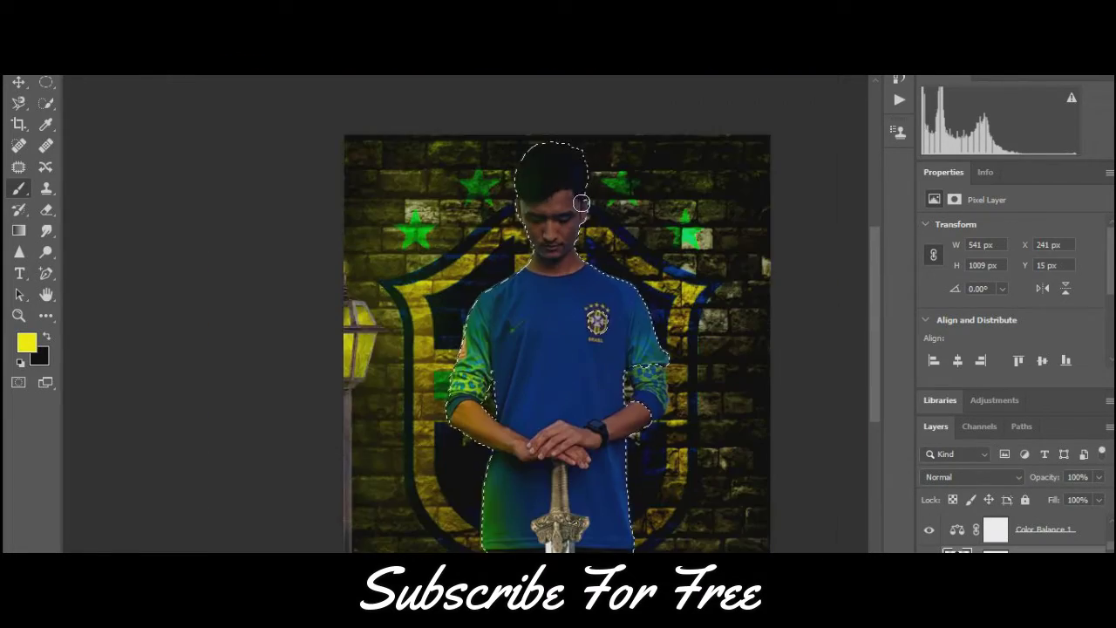
Clear the selection and enlarge the soft brush to about 244 px with yellow as foreground.
{"action": "key", "text": "ctrl+d"}
{"action": "scroll", "coordinate": [772, 358], "scroll_direction": "down", "scroll_amount": 1}
{"action": "scroll", "coordinate": [824, 344], "scroll_direction": "up", "scroll_amount": 1}
{"action": "left_click_drag", "start_coordinate": [718, 329], "coordinate": [795, 368]}
{"action": "key", "text": "x"}
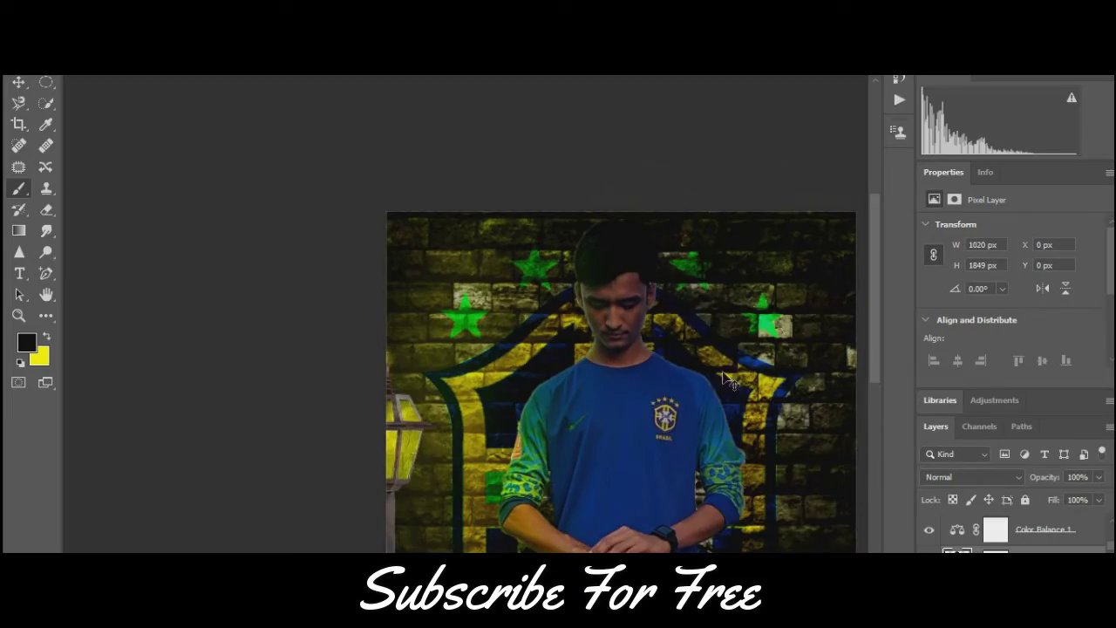
{"action": "scroll", "coordinate": [734, 363], "scroll_direction": "down", "scroll_amount": 2}
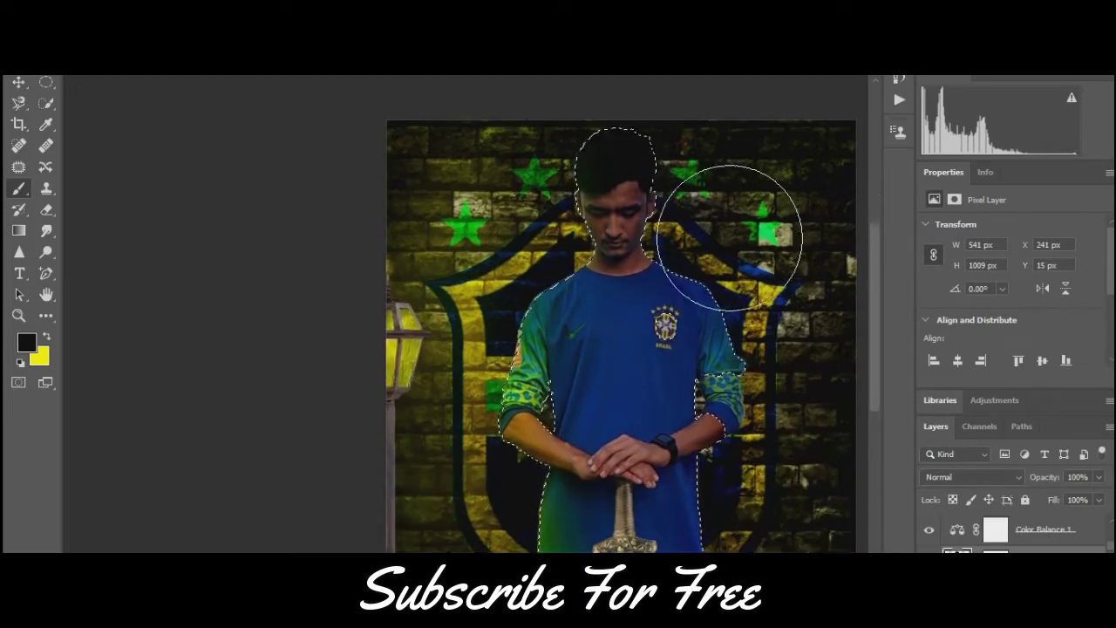
{"action": "scroll", "coordinate": [723, 200], "scroll_direction": "up", "scroll_amount": 1}
{"action": "key", "text": "x"}
{"action": "key", "text": "w"}
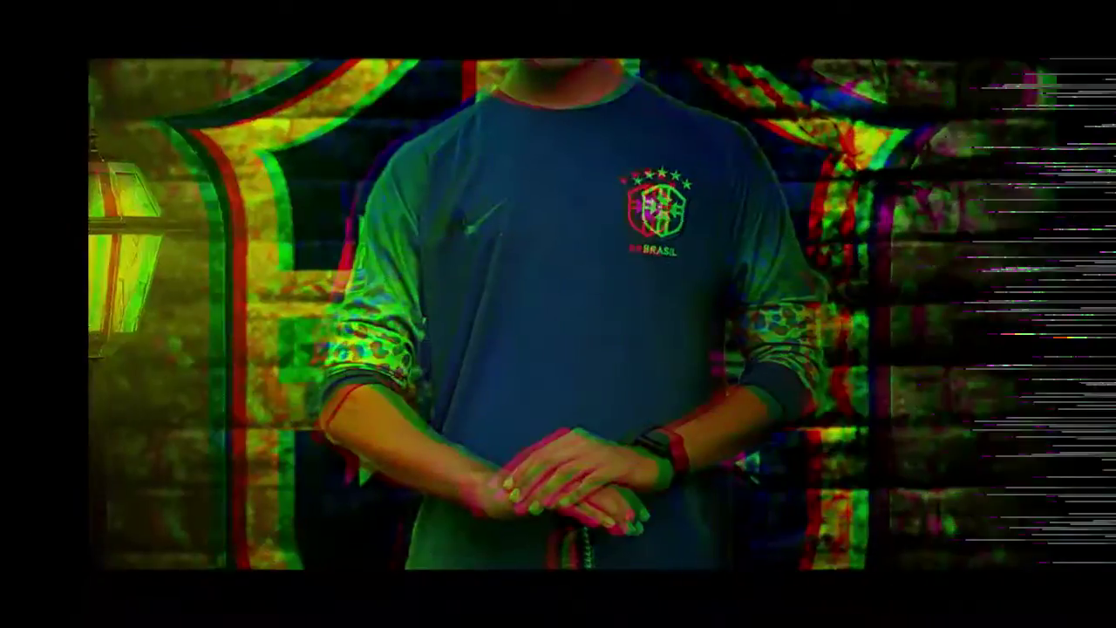